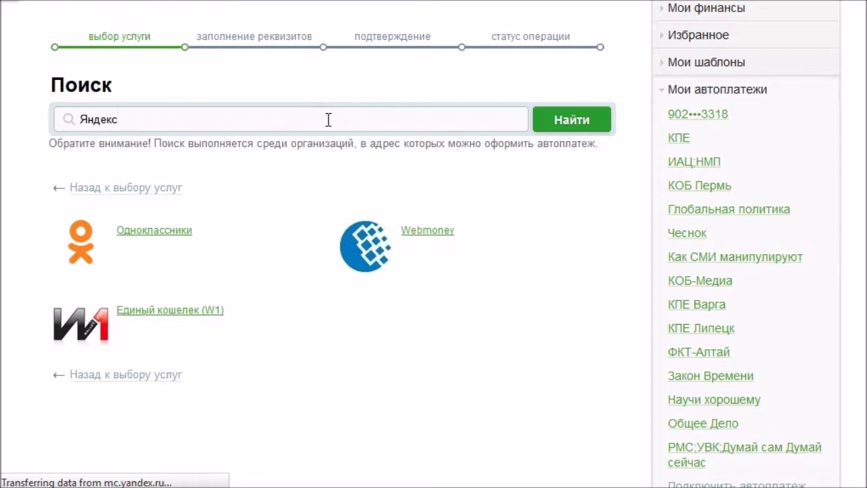
# Search for Яндекс recipients and pick ЯНДЕКС as the autopayment recipient.
pyautogui.click(559, 124)
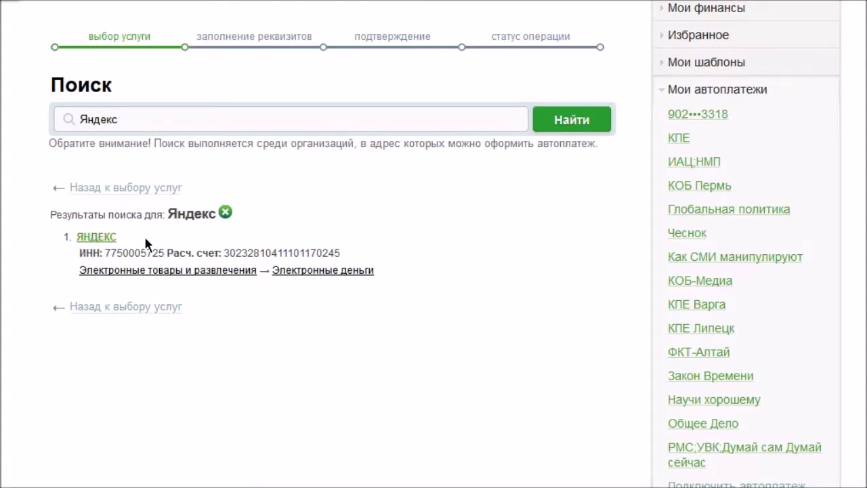
pyautogui.click(105, 237)
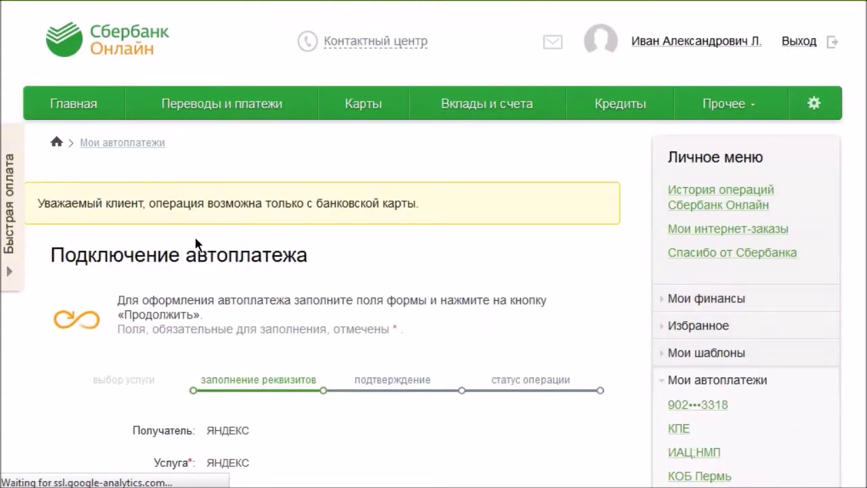
# Paste the recipient's Yandex wallet number into Номер кошелька and continue to the application step.
pyautogui.scroll(-5, 195, 237)
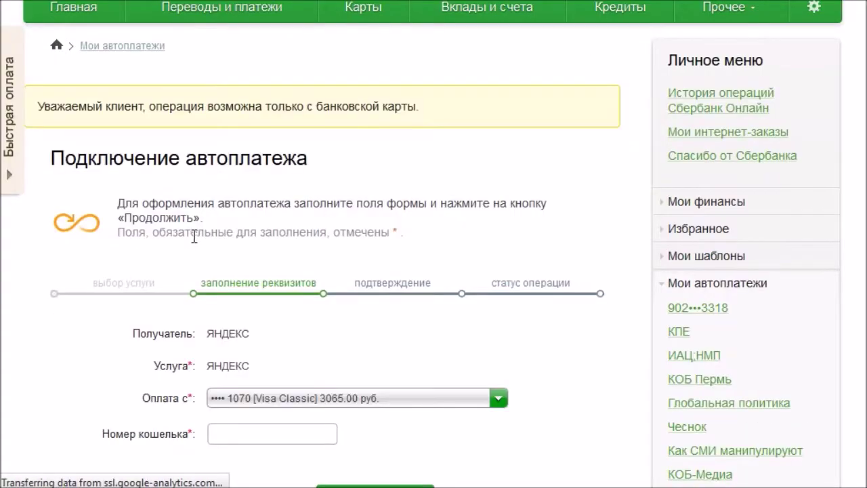
pyautogui.click(302, 238)
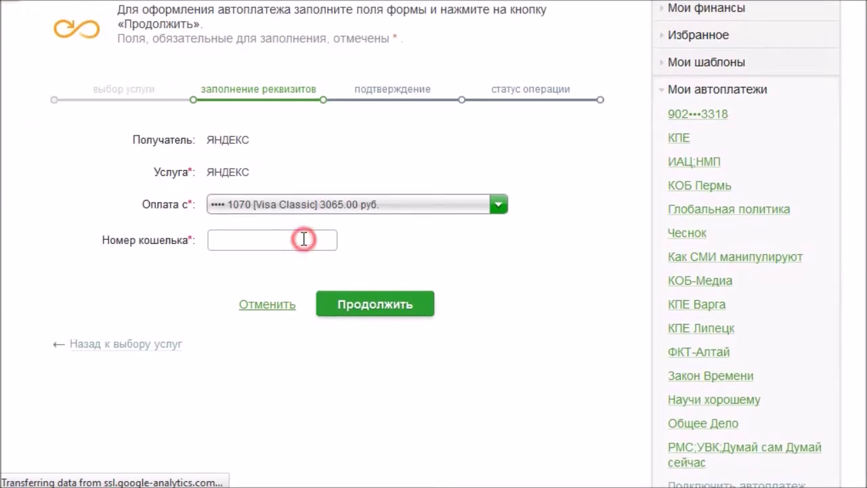
pyautogui.hotkey('ctrl', 'v')
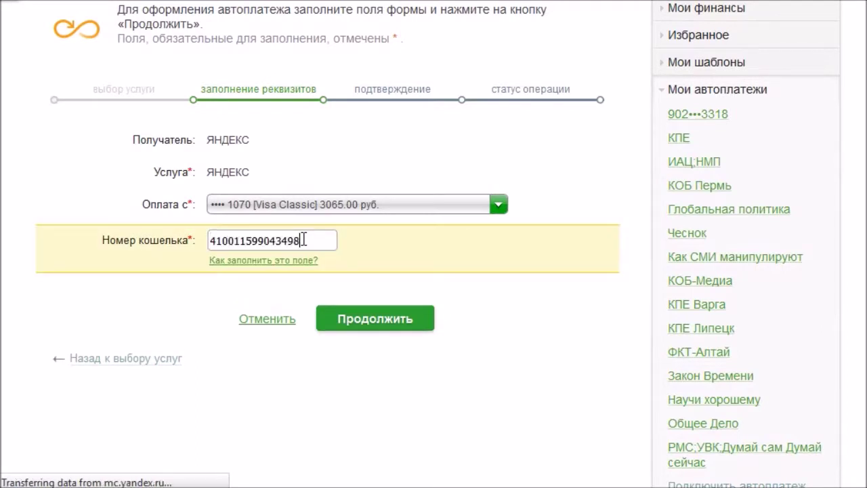
pyautogui.click(424, 321)
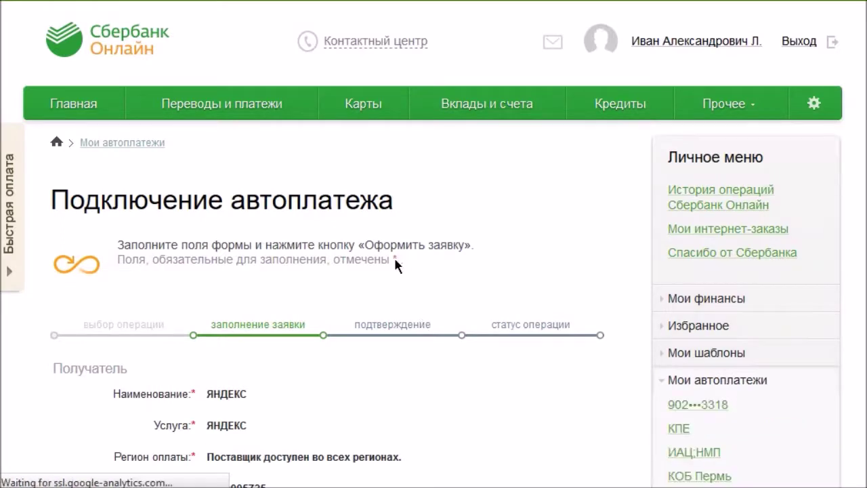
# Enter 100 as the autopayment amount, then switch to the charity list in Far Manager.
pyautogui.scroll(-3, 394, 259)
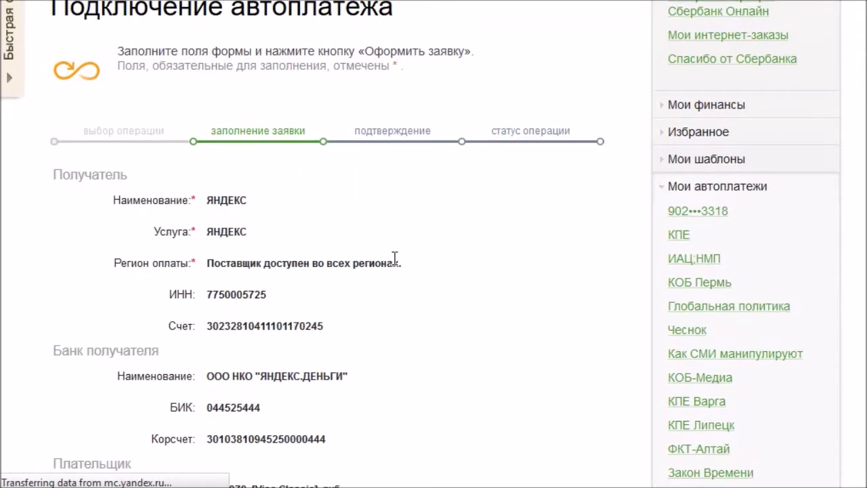
pyautogui.scroll(-3, 394, 259)
pyautogui.scroll(-2, 395, 265)
pyautogui.scroll(-3, 441, 249)
pyautogui.click(244, 216)
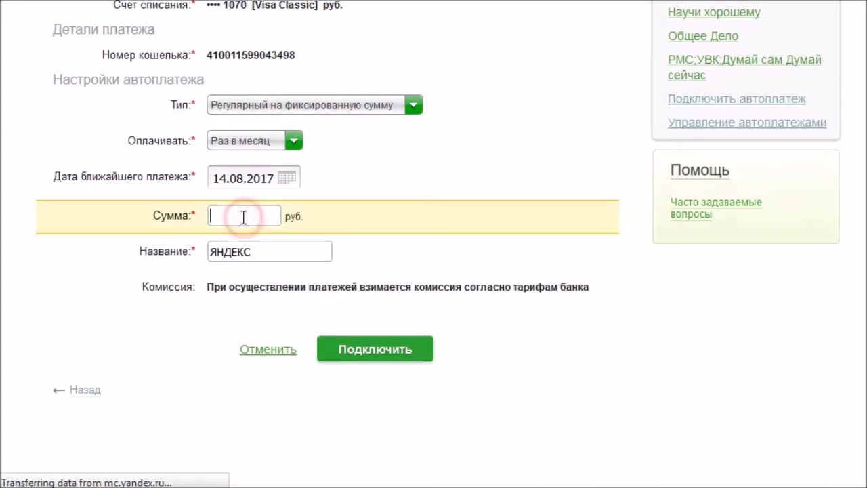
pyautogui.write('100')
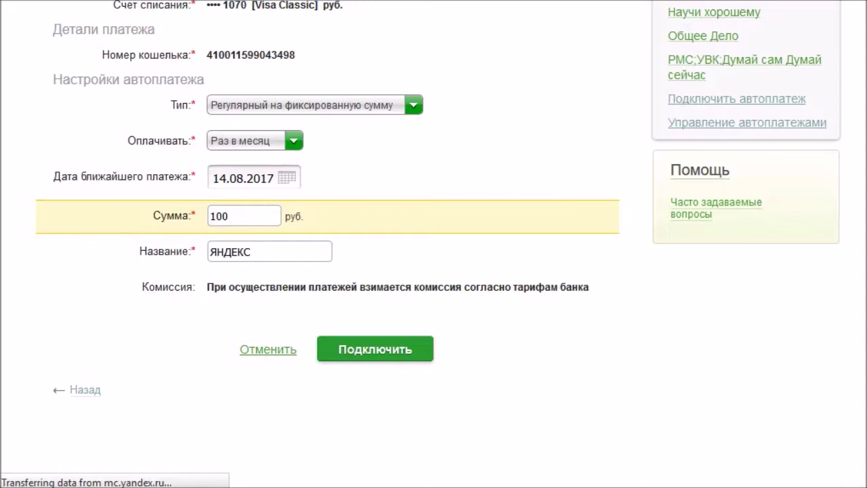
pyautogui.hotkey('alt', 'Tab')
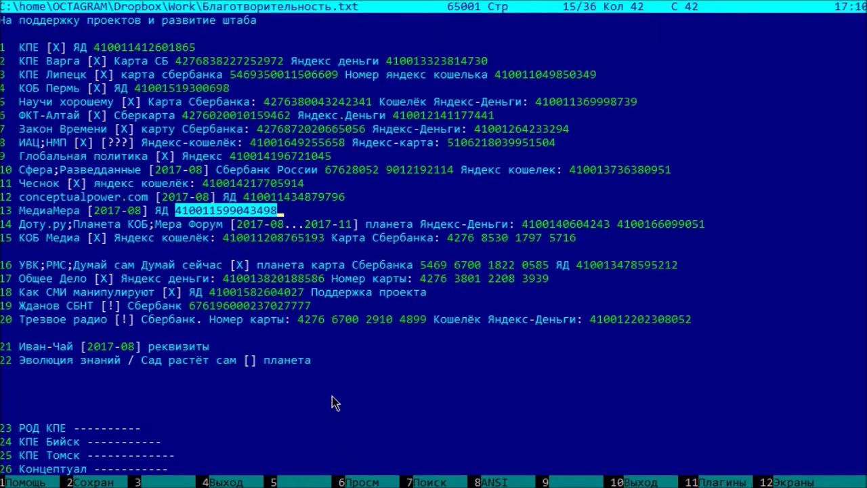
# Select the recipient name МедиаМера on line 13 of the charity list.
pyautogui.click(21, 213)
pyautogui.hotkey('ctrl', 'shift', 'Right')
pyautogui.hotkey('ctrl', 'c')
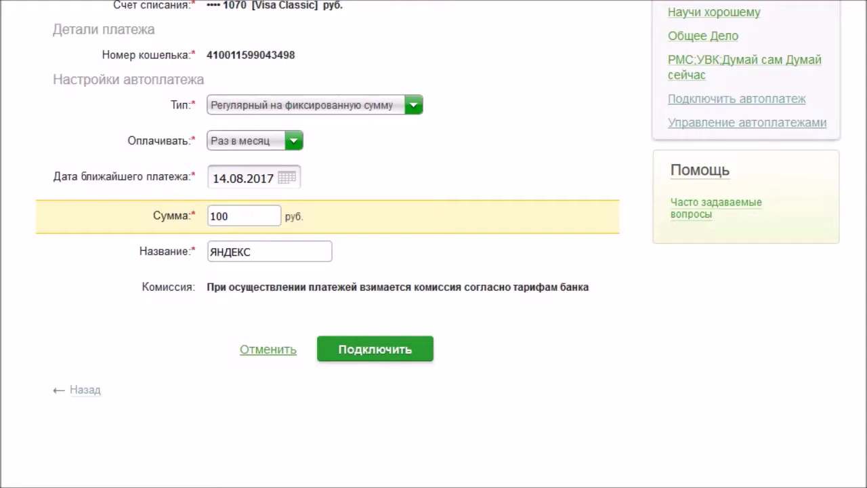
# Replace the autopayment name ЯНДЕКС with МедиаМера and submit it with Подключить.
pyautogui.doubleClick(269, 251)
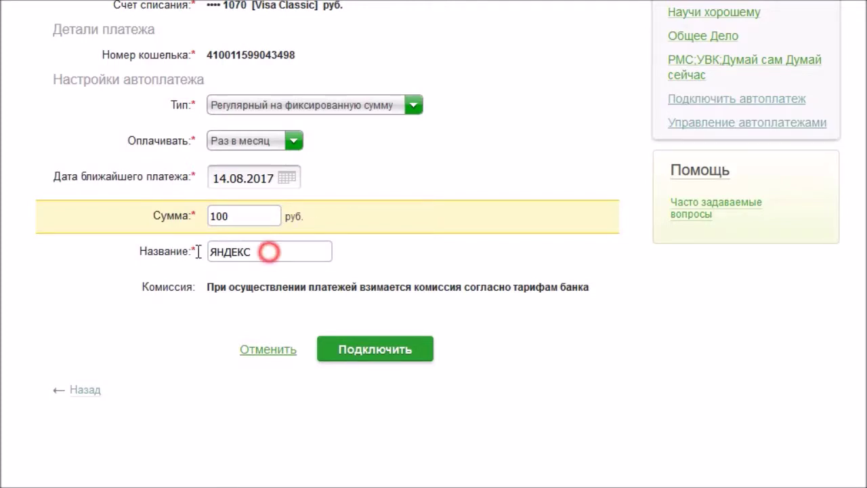
pyautogui.hotkey('ctrl', 'v')
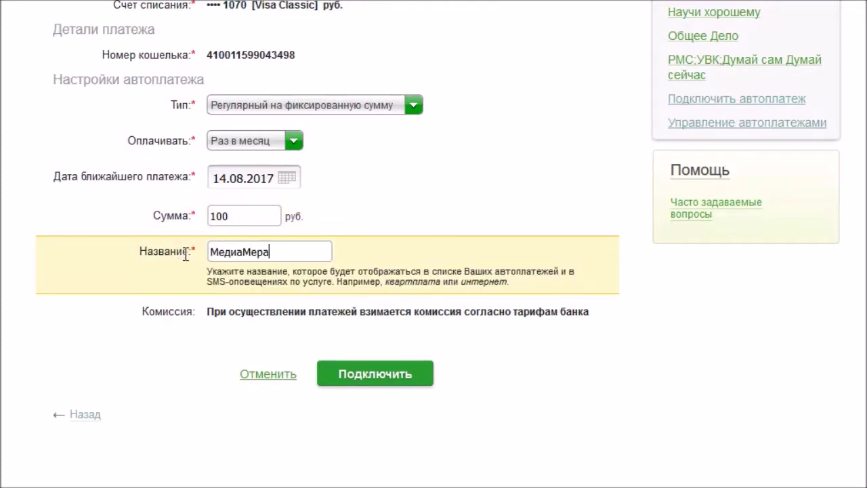
pyautogui.click(415, 374)
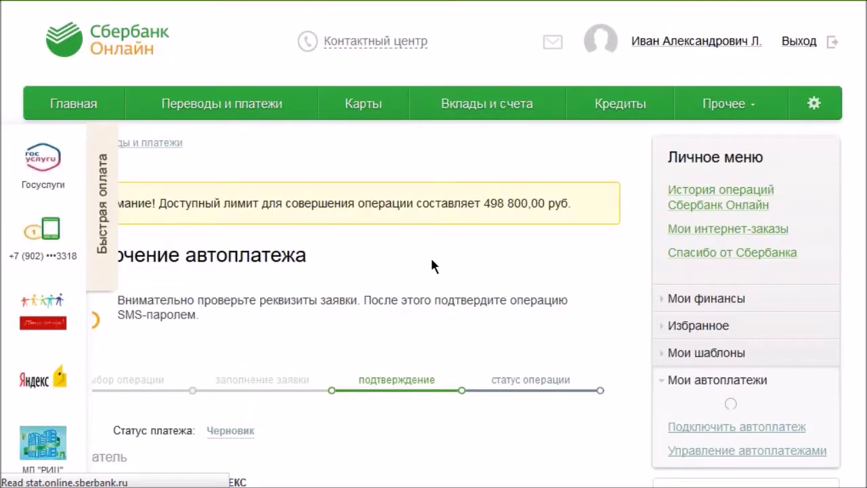
# Confirm the МедиаМера autopayment by entering the SMS password sent to the phone.
pyautogui.scroll(-2, 432, 261)
pyautogui.scroll(-1, 432, 259)
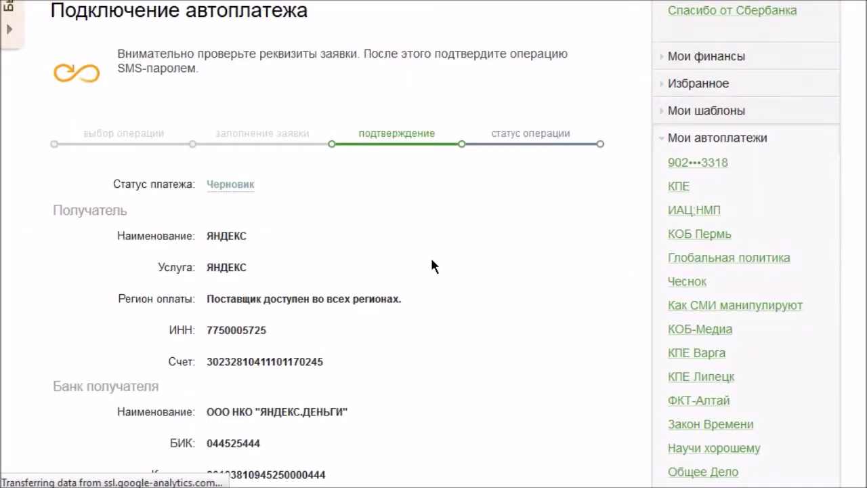
pyautogui.scroll(-2, 432, 259)
pyautogui.scroll(-1, 433, 266)
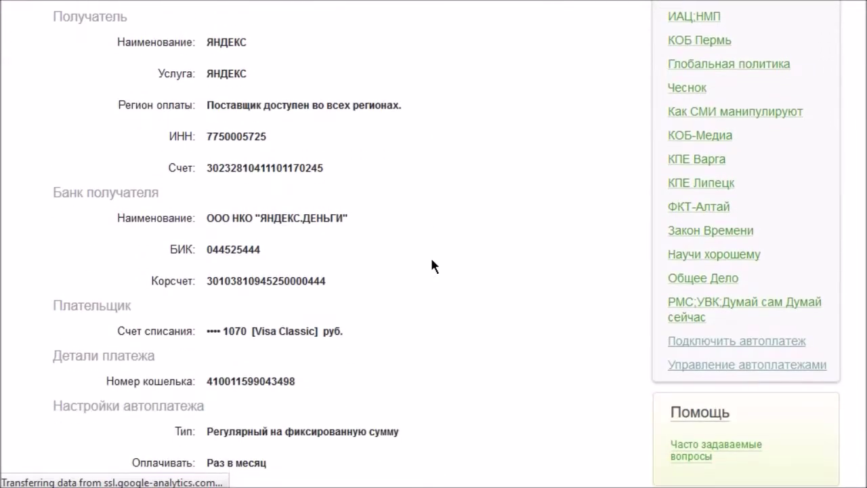
pyautogui.scroll(-3, 432, 262)
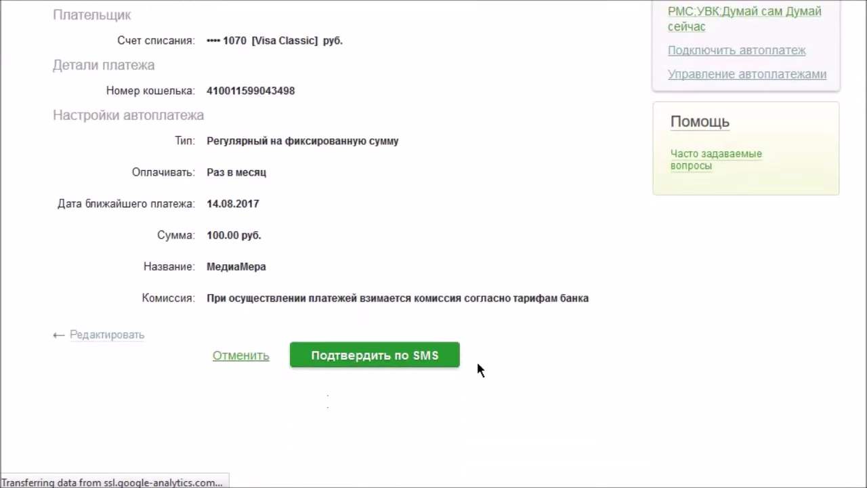
pyautogui.click(444, 358)
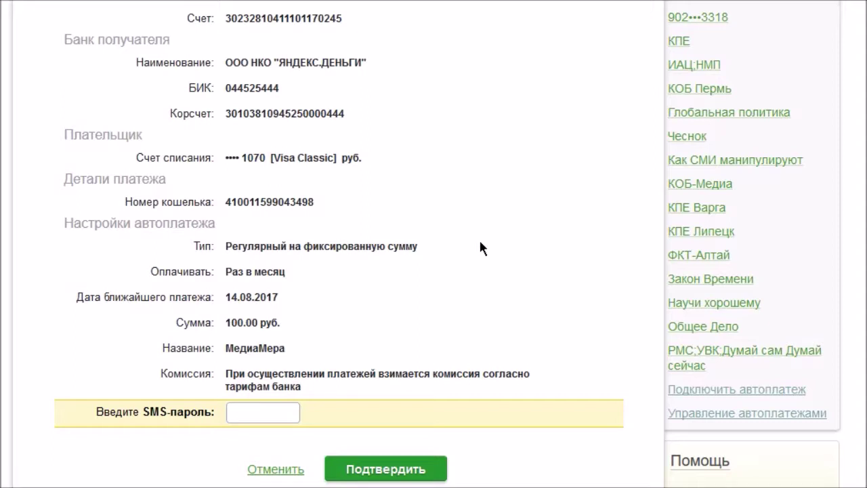
pyautogui.click(438, 470)
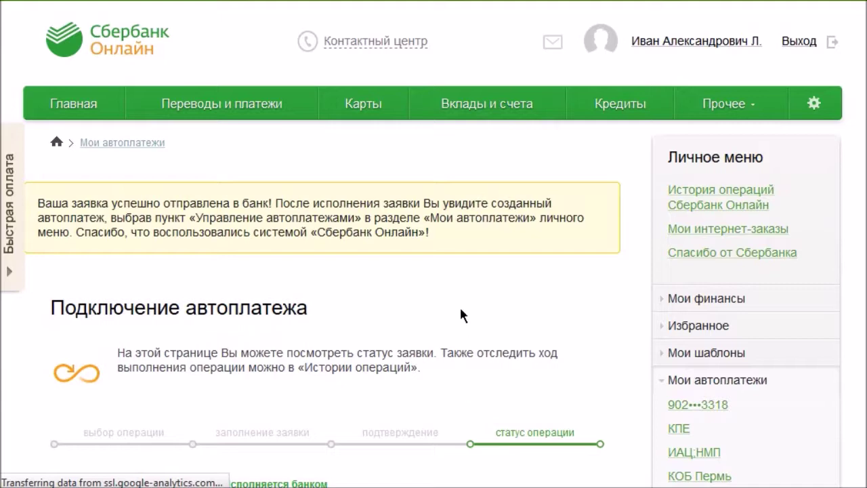
# Scroll through the status page of the submitted МедиаМера autopayment request.
pyautogui.scroll(-6, 461, 309)
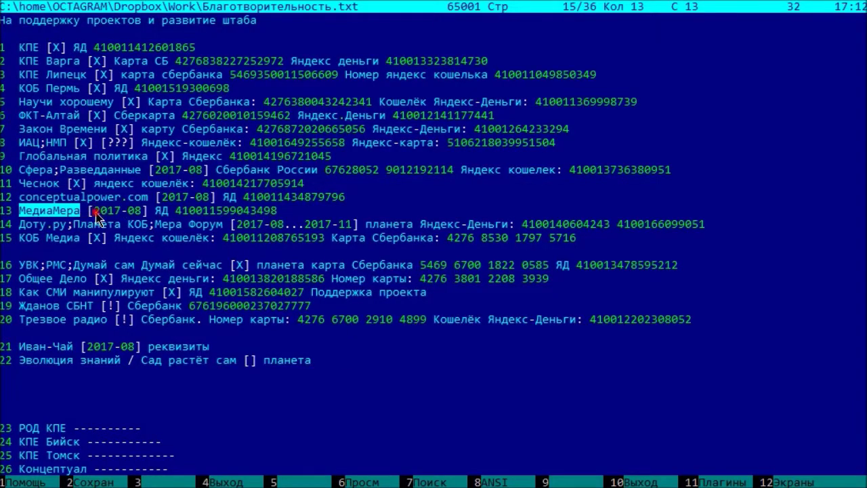
# Replace the 2017-08 date on line 13 with X to mark МедиаМера done.
pyautogui.click(96, 214)
pyautogui.press('shift')
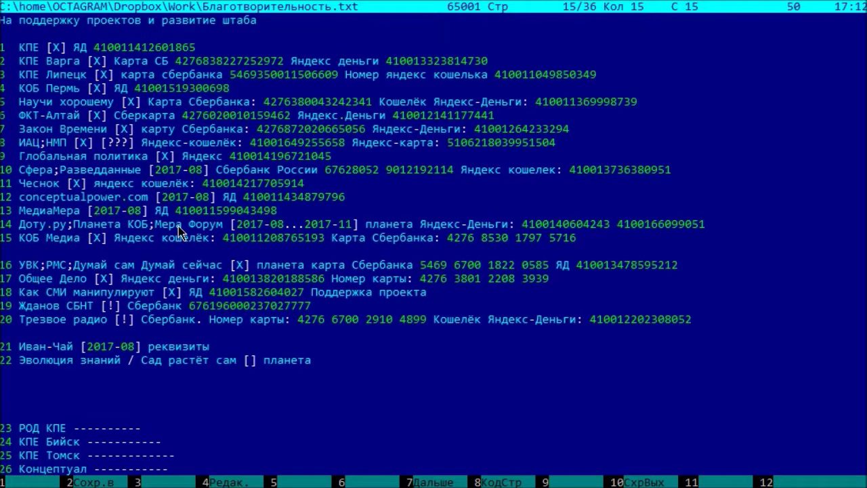
pyautogui.hotkey('shift', 'Right')
pyautogui.hotkey('shift', 'Right')
pyautogui.hotkey('shift', 'Right')
pyautogui.hotkey('shift', 'Right')
pyautogui.hotkey('shift', 'Right')
pyautogui.hotkey('shift', 'Right')
pyautogui.hotkey('shift', 'Right')
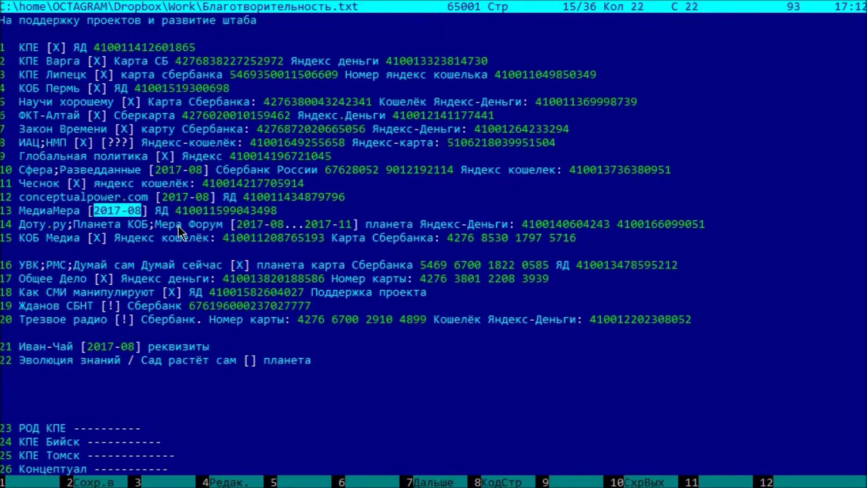
pyautogui.write('X')
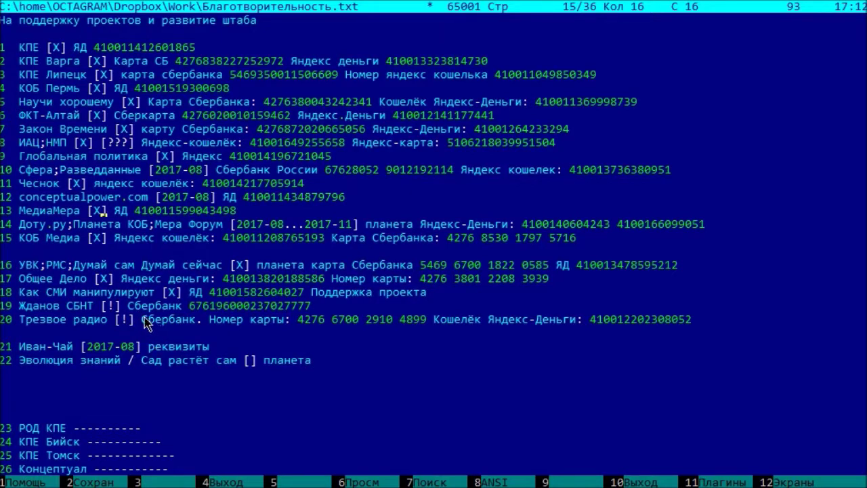
# Select the number on line 19, save the charity list with F2, and return to the browser.
pyautogui.click(193, 308)
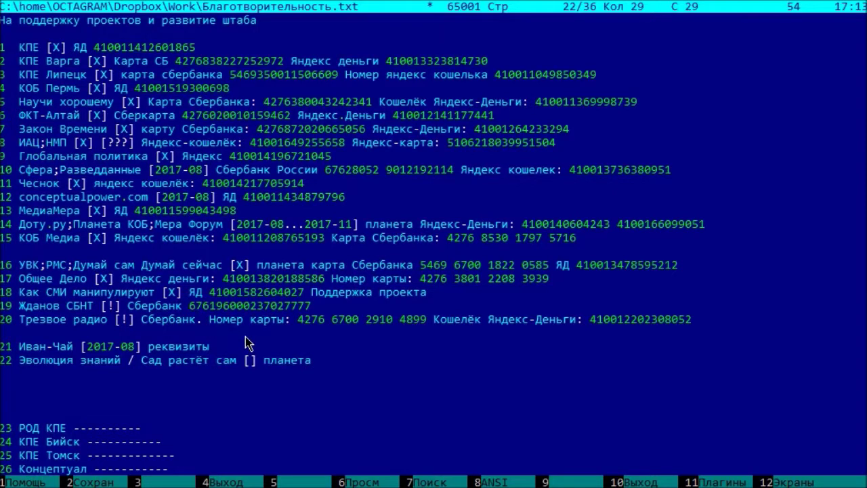
pyautogui.hotkey('shift', 'End')
pyautogui.hotkey('ctrl', 'c')
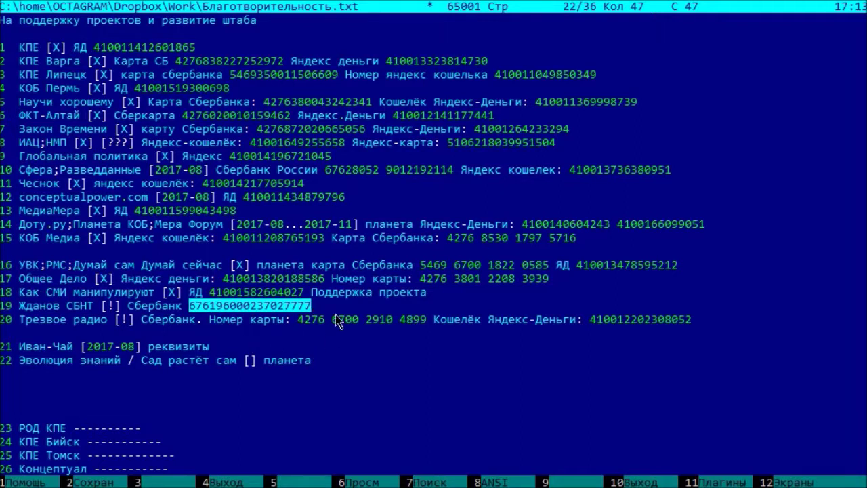
pyautogui.press('F2')
pyautogui.hotkey('alt', 'Tab')
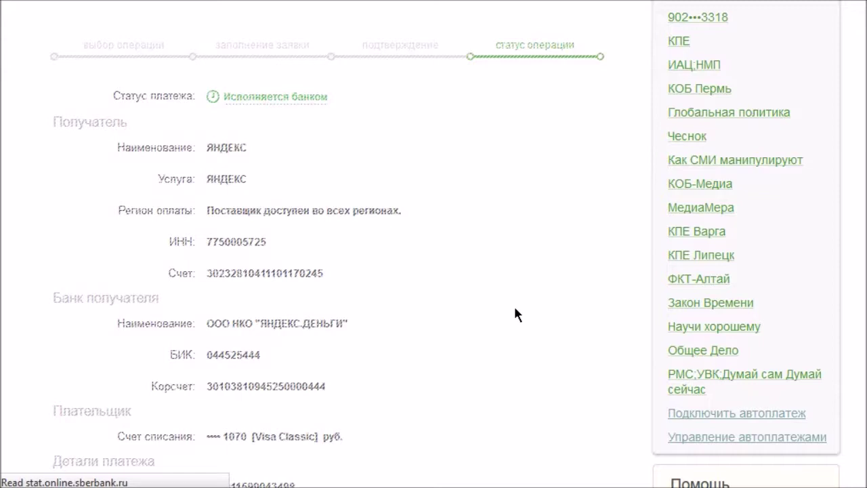
# Start a new autopayment of the Перевод клиенту Сбербанка type under Переводы.
pyautogui.click(687, 390)
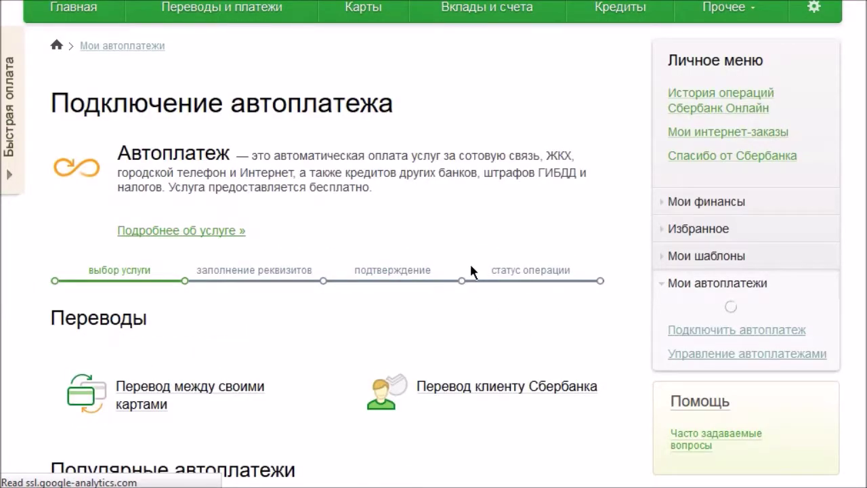
pyautogui.scroll(-2, 469, 262)
pyautogui.click(497, 290)
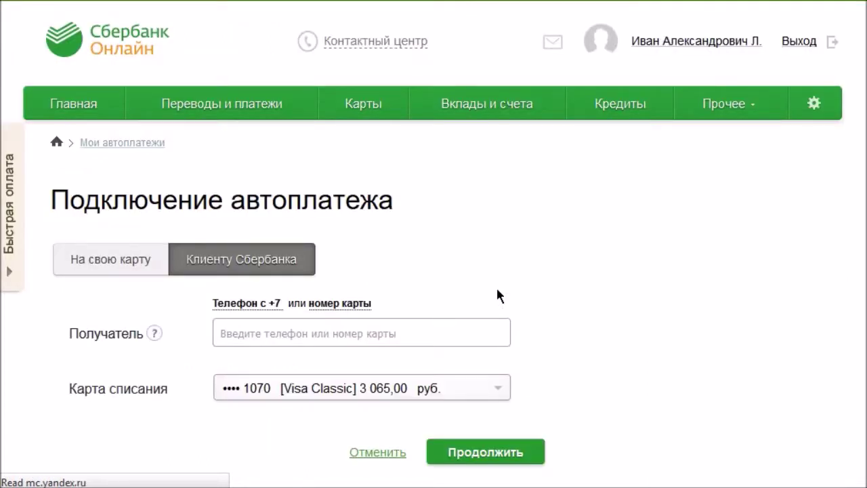
# Paste the charity's card number as Получатель and proceed to the schedule and amount fields.
pyautogui.scroll(-3, 508, 253)
pyautogui.click(469, 231)
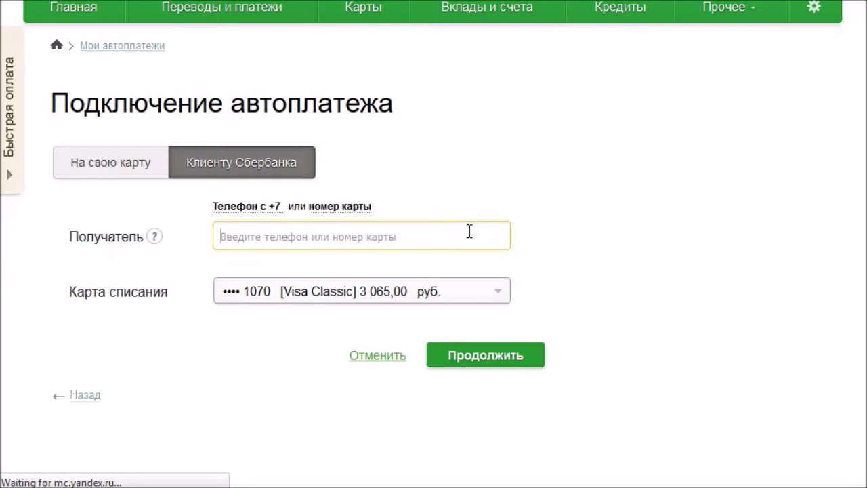
pyautogui.hotkey('ctrl', 'v')
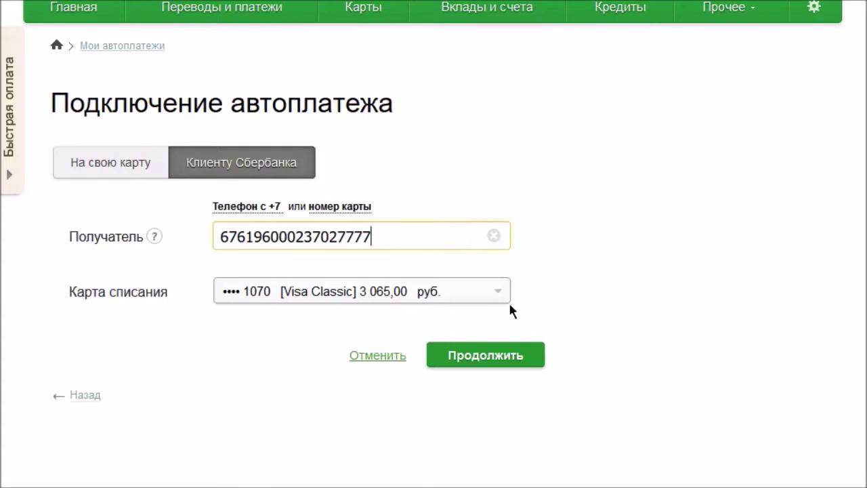
pyautogui.click(534, 361)
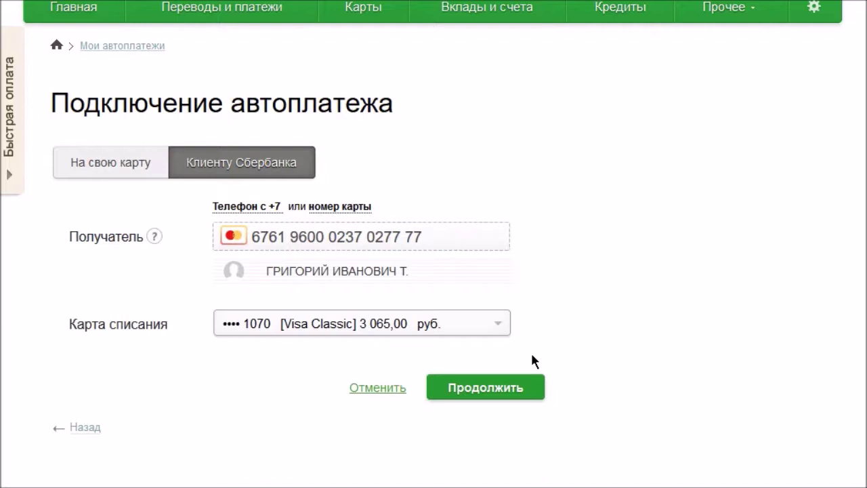
pyautogui.press('Return')
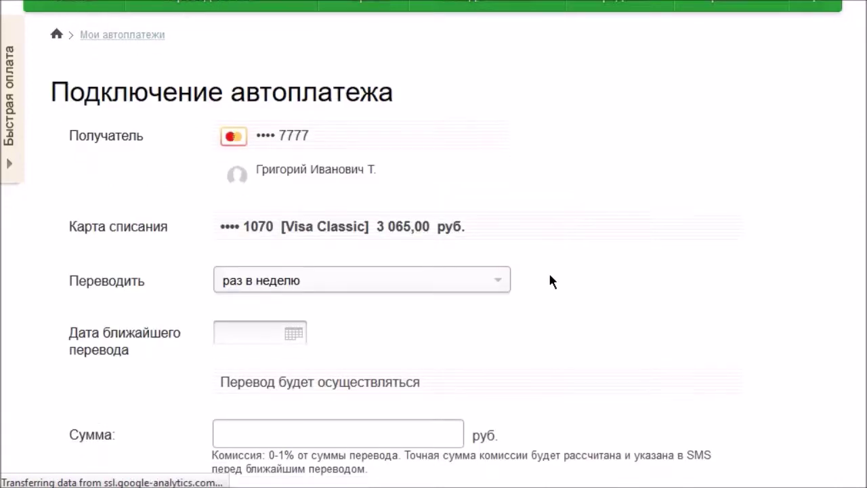
# Make the autopayment monthly, with the first transfer on 14 August 2017.
pyautogui.scroll(-2, 549, 280)
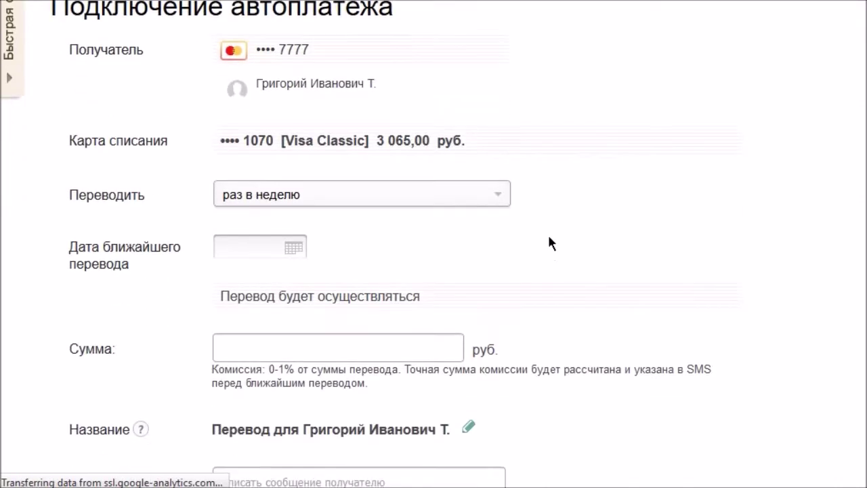
pyautogui.click(500, 195)
pyautogui.click(423, 251)
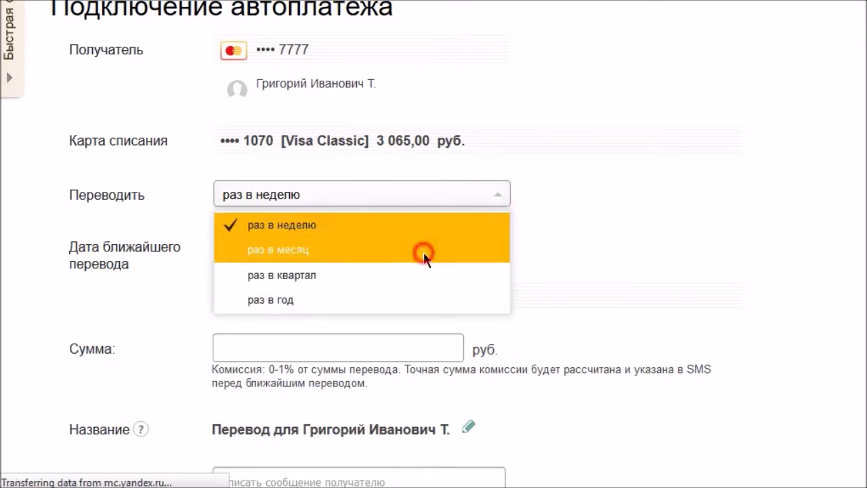
pyautogui.click(262, 249)
pyautogui.click(293, 248)
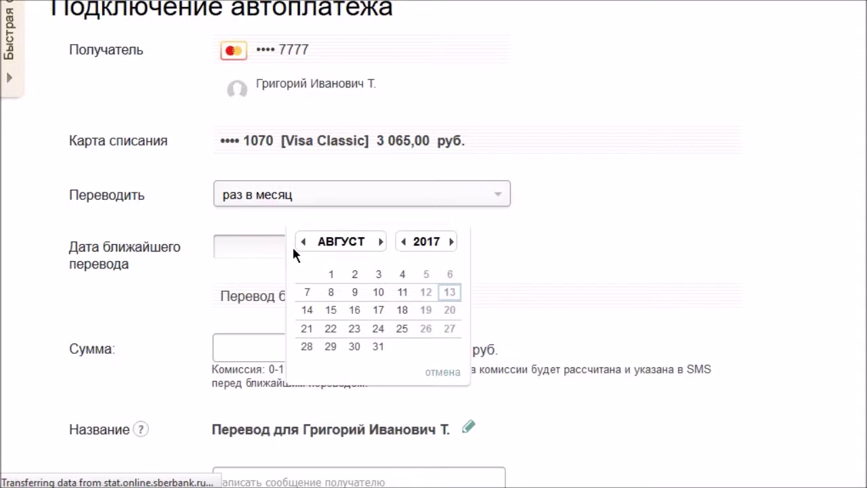
pyautogui.click(308, 318)
# Set the amount to 100, title the autopayment СБНТ, and switch to the charity list.
pyautogui.scroll(-1, 502, 298)
pyautogui.scroll(-1, 502, 299)
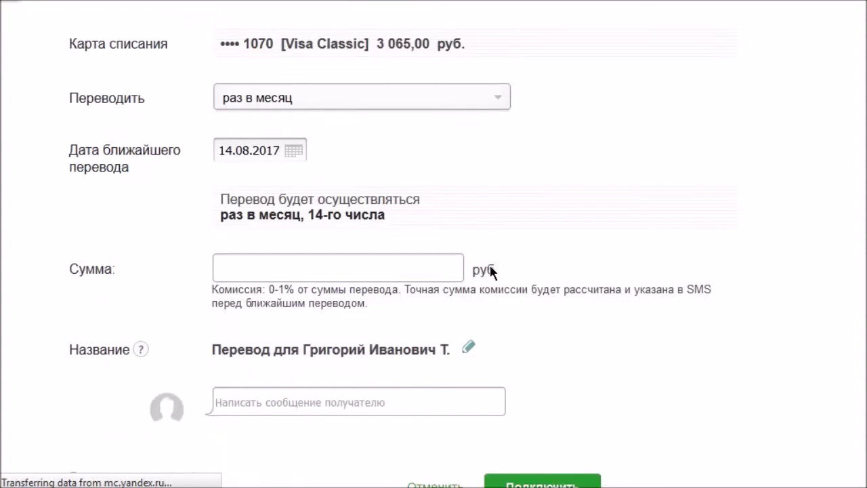
pyautogui.click(414, 266)
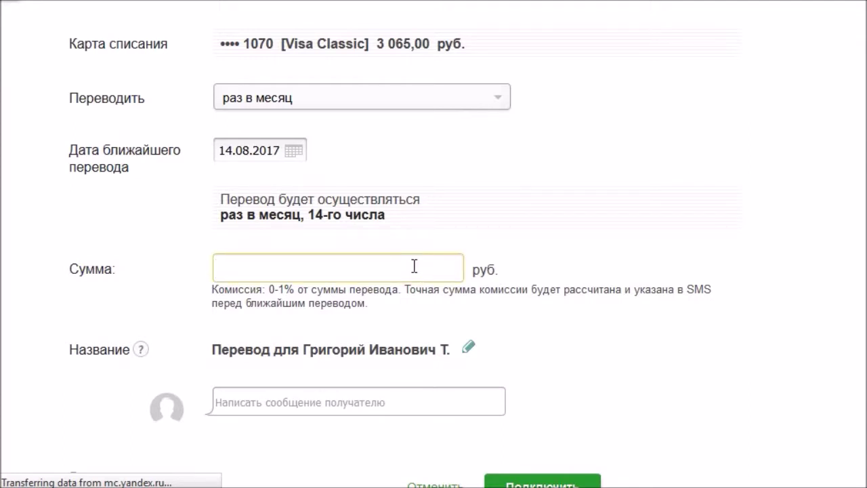
pyautogui.write('100')
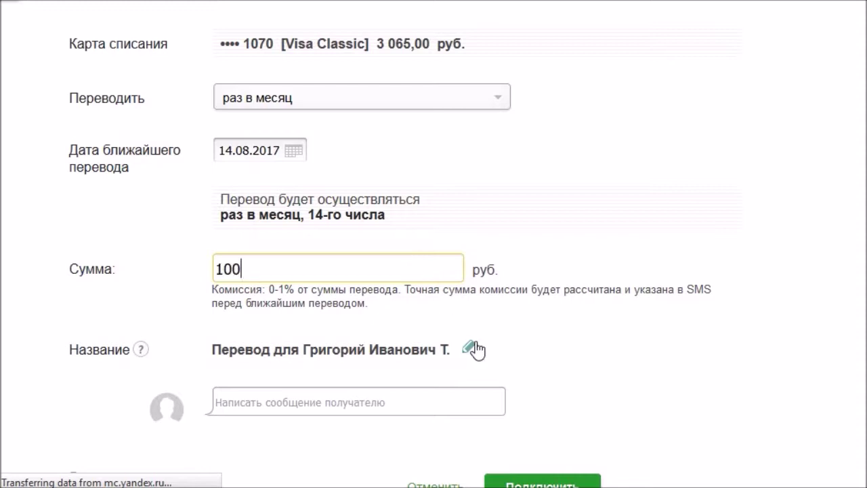
pyautogui.click(470, 351)
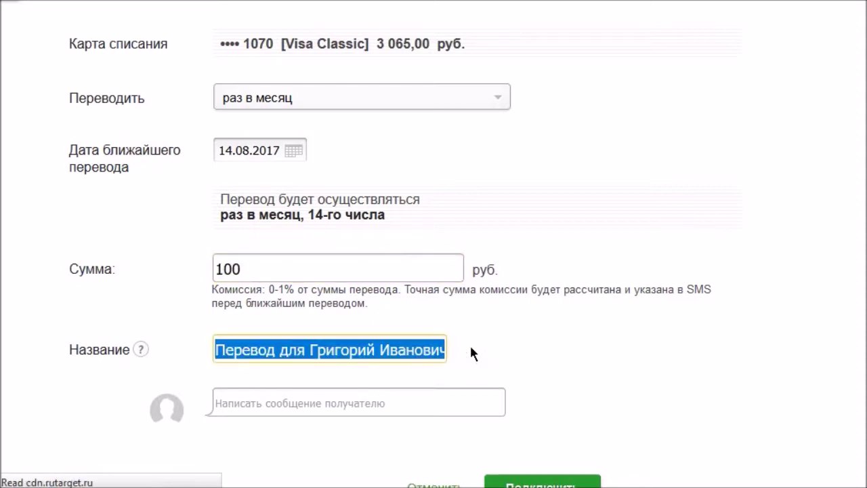
pyautogui.write('СБНТ')
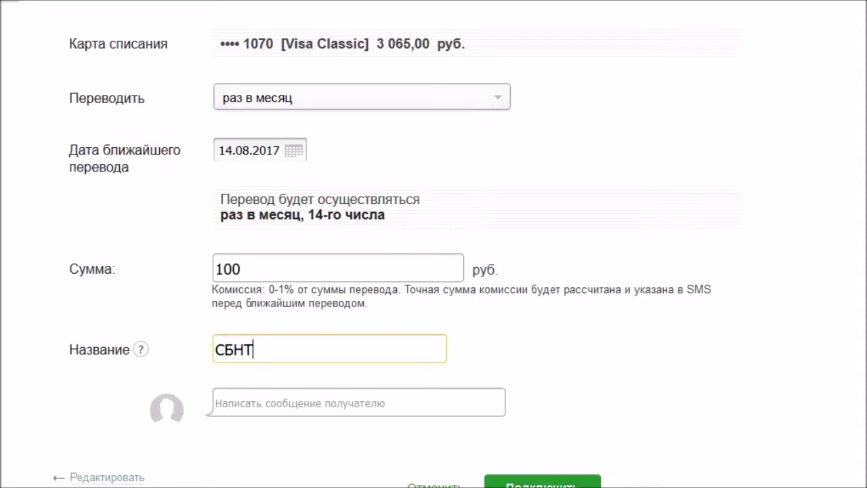
pyautogui.hotkey('alt', 'Tab')
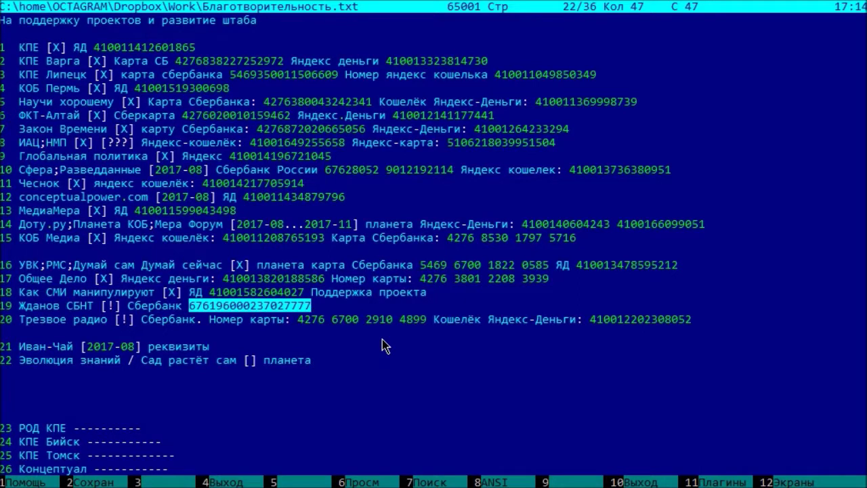
# Copy the phrase «На поддержку проектов» from the first line of Благотворительность.txt.
pyautogui.press('Home')
pyautogui.hotkey('ctrl', 'Home')
pyautogui.hotkey('ctrl', 'shift', 'Right')
pyautogui.hotkey('ctrl', 'shift', 'Right')
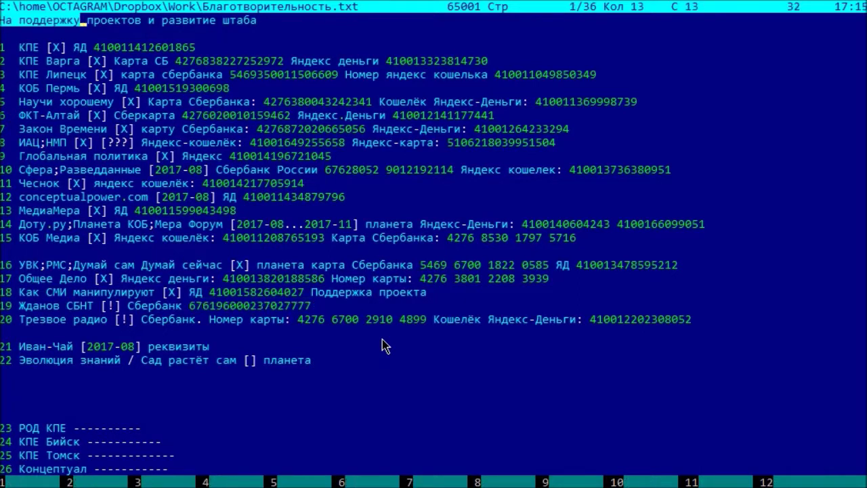
pyautogui.hotkey('ctrl', 'c')
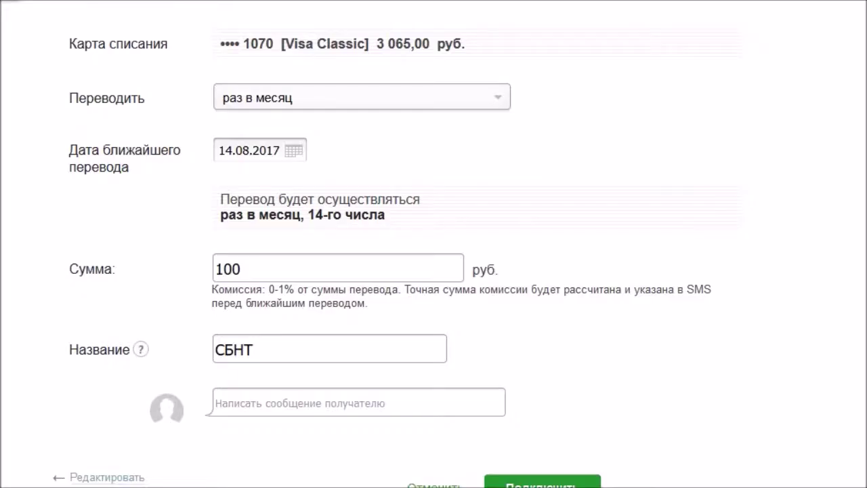
# Write the recipient message «На поддержку проектов организации» and submit the autopayment with Подключить.
pyautogui.click(253, 349)
pyautogui.click(365, 401)
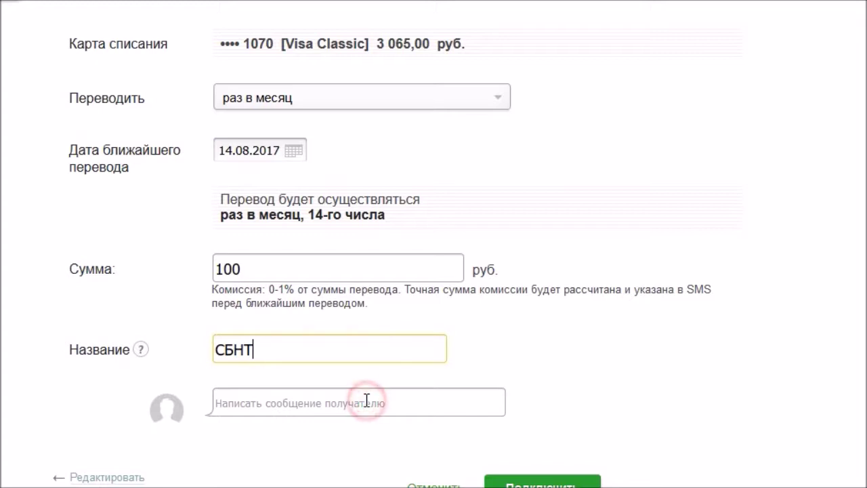
pyautogui.hotkey('ctrl', 'v')
pyautogui.write('орг')
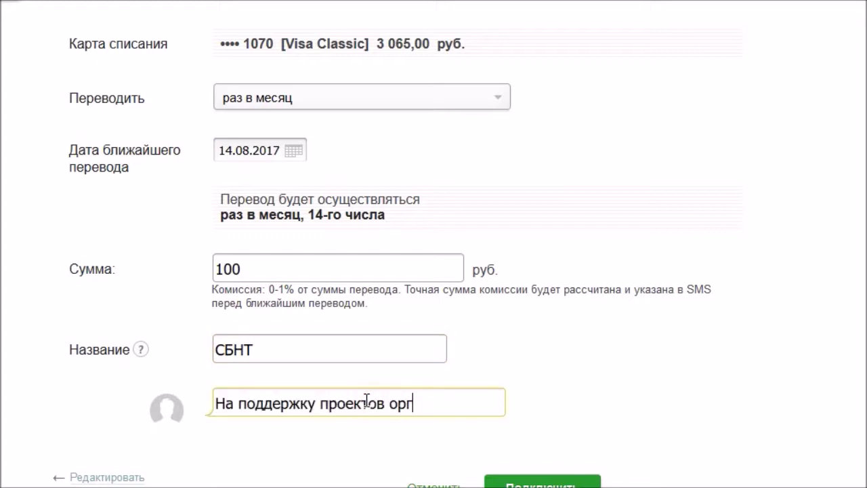
pyautogui.write('анизации')
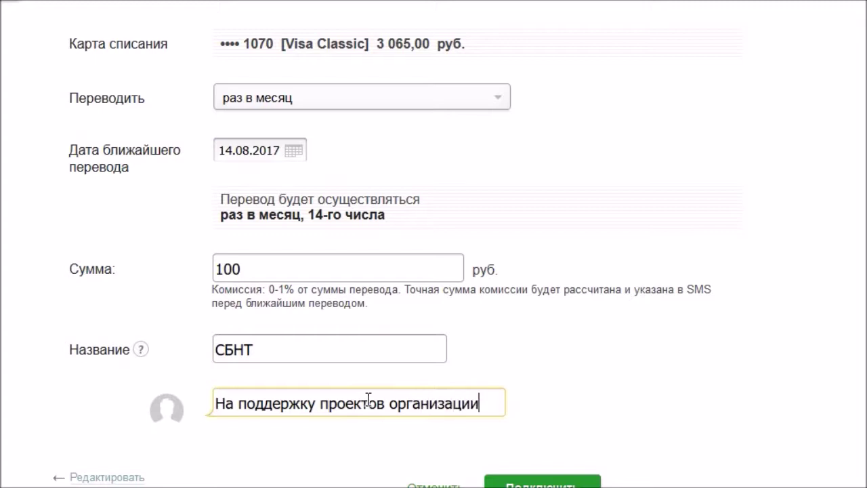
pyautogui.scroll(-2, 636, 330)
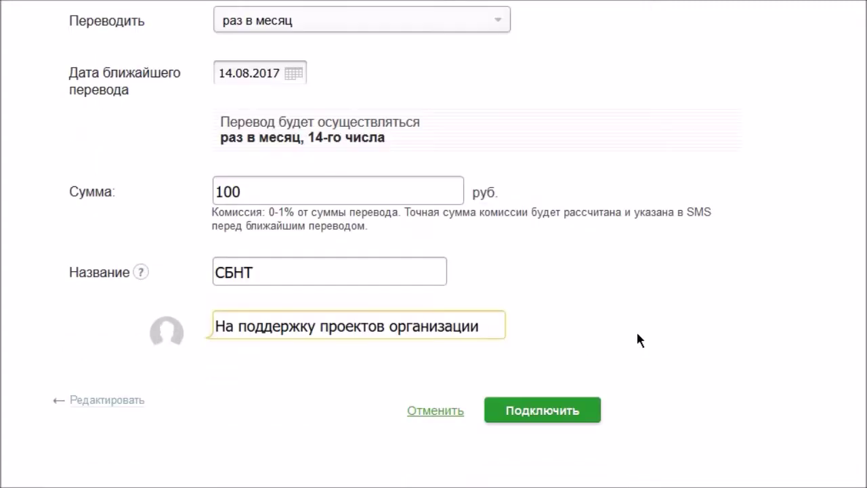
pyautogui.scroll(-3, 637, 330)
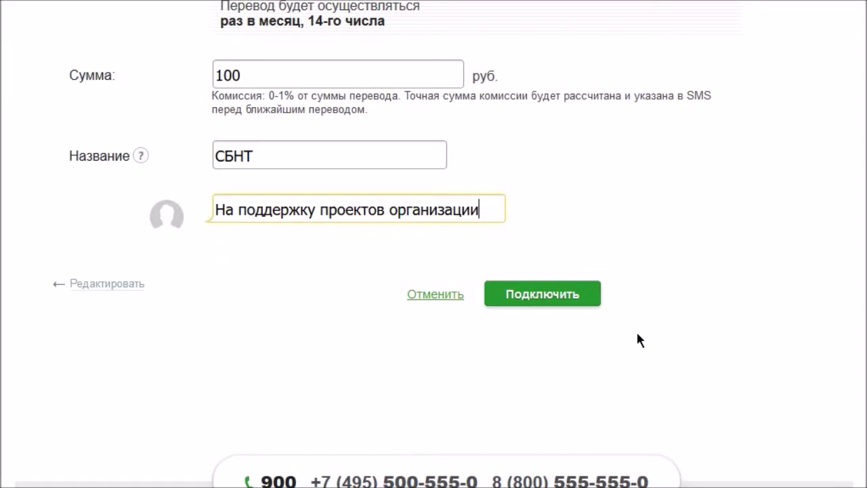
pyautogui.click(592, 298)
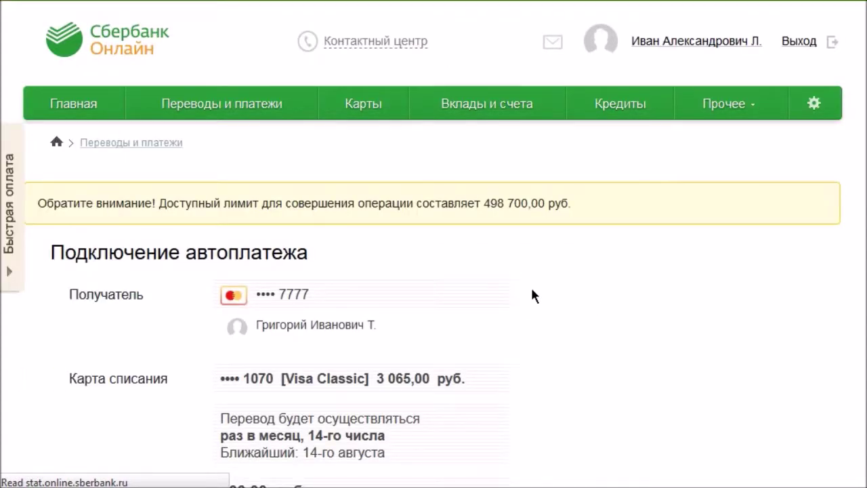
# Request an SMS password, enter the received code, and confirm the СБНТ autopayment.
pyautogui.scroll(-3, 507, 300)
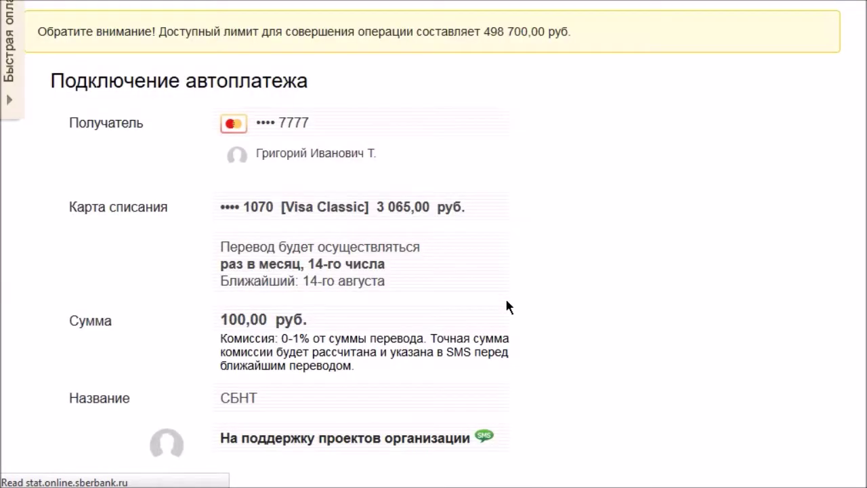
pyautogui.scroll(-3, 506, 301)
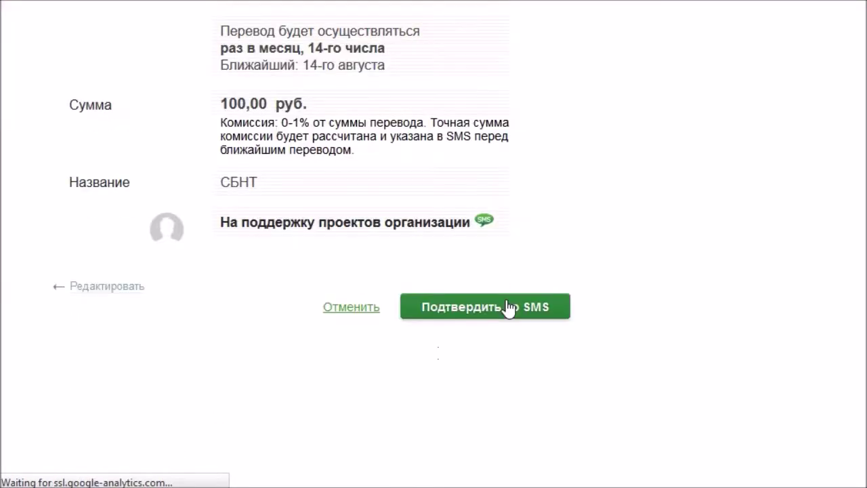
pyautogui.click(557, 311)
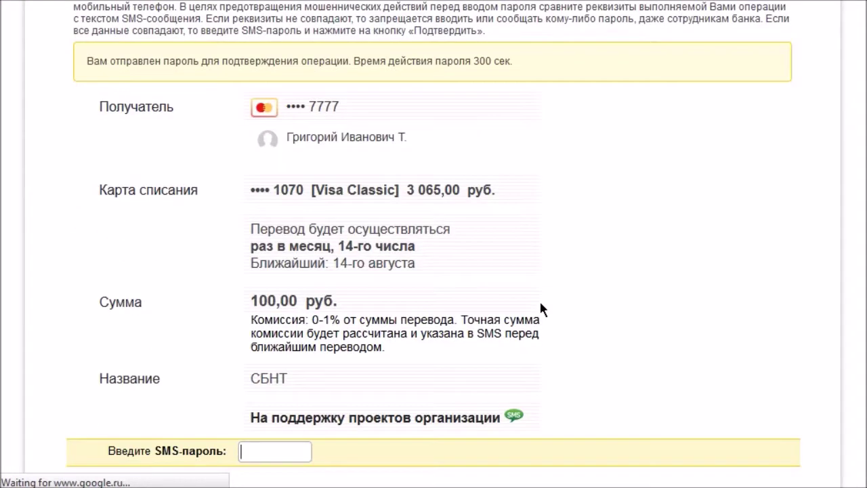
pyautogui.scroll(-2, 540, 308)
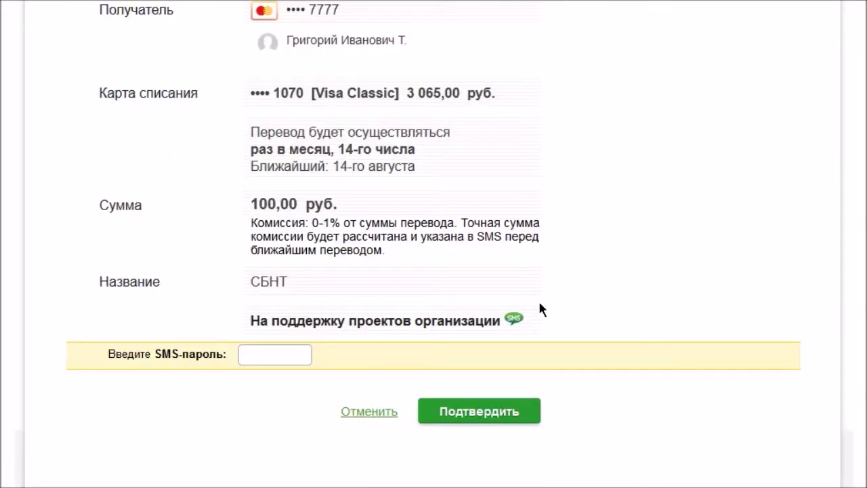
pyautogui.scroll(-1, 283, 290)
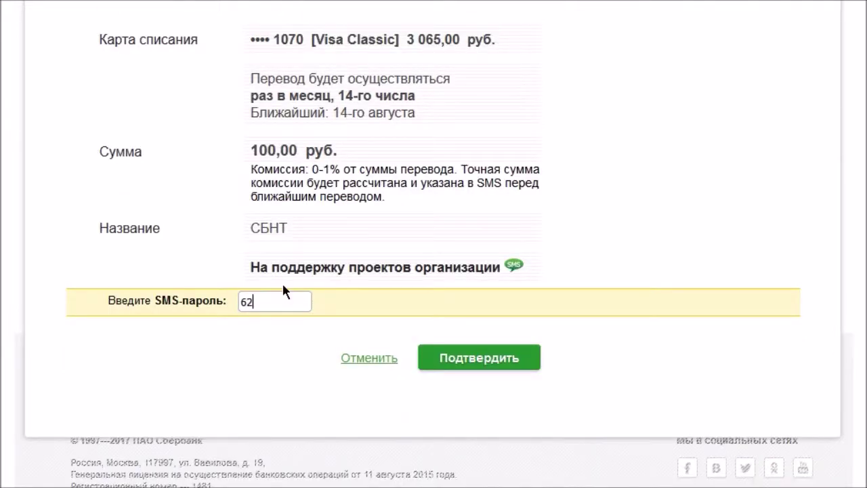
pyautogui.click(516, 359)
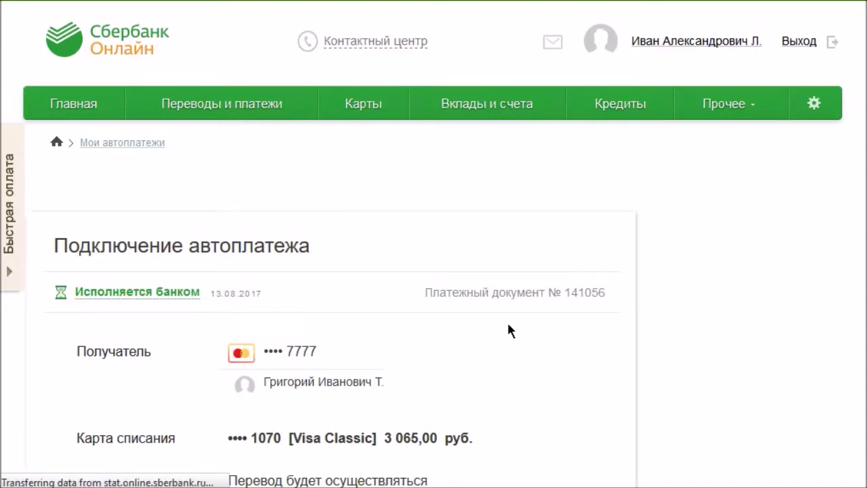
# Review the autopayment confirmation page.
pyautogui.scroll(-6, 509, 324)
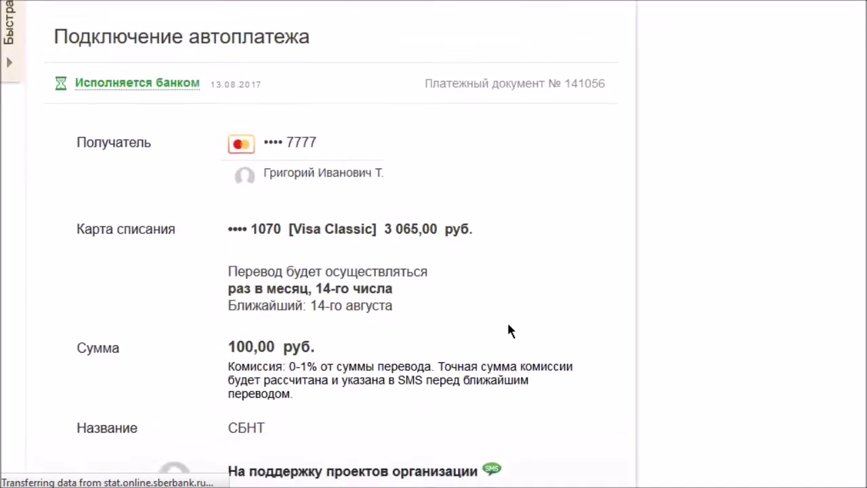
pyautogui.scroll(5, 510, 330)
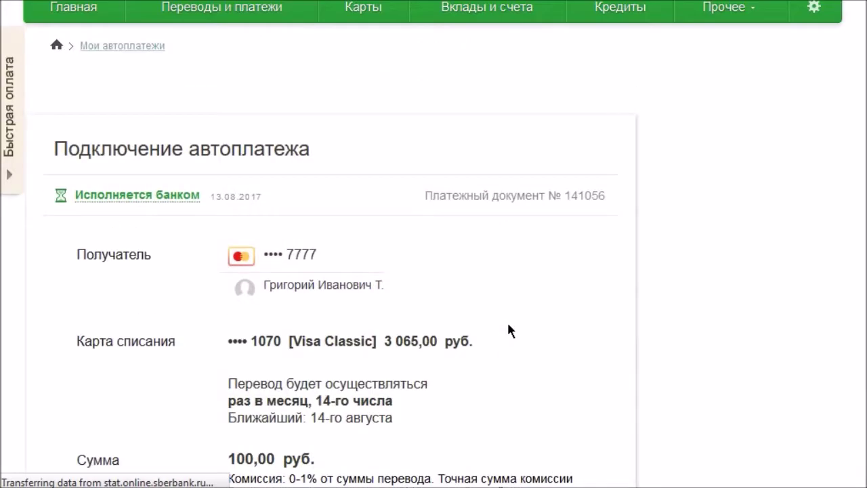
pyautogui.scroll(-3, 392, 235)
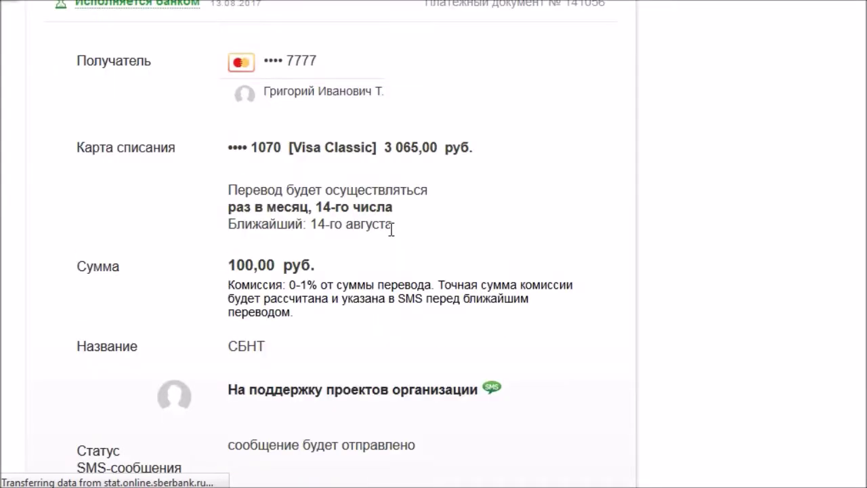
pyautogui.scroll(5, 392, 229)
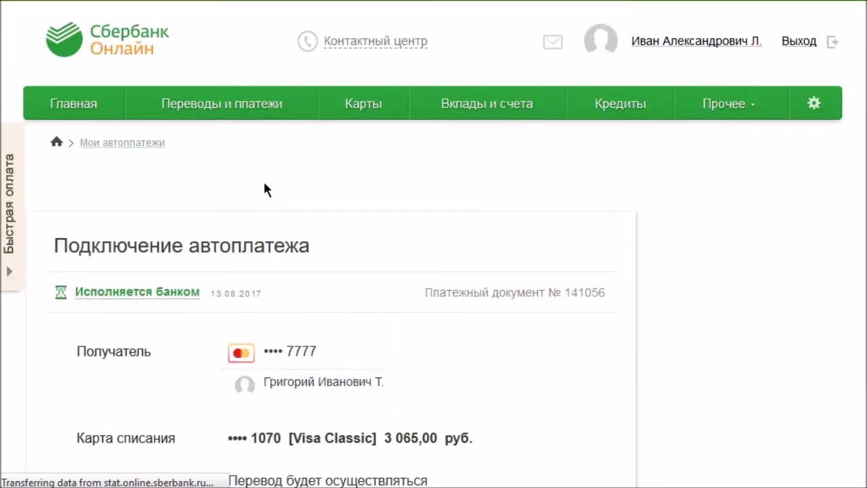
# Go to Мои автоплатежи and look through the card and service autopayment tables.
pyautogui.click(134, 141)
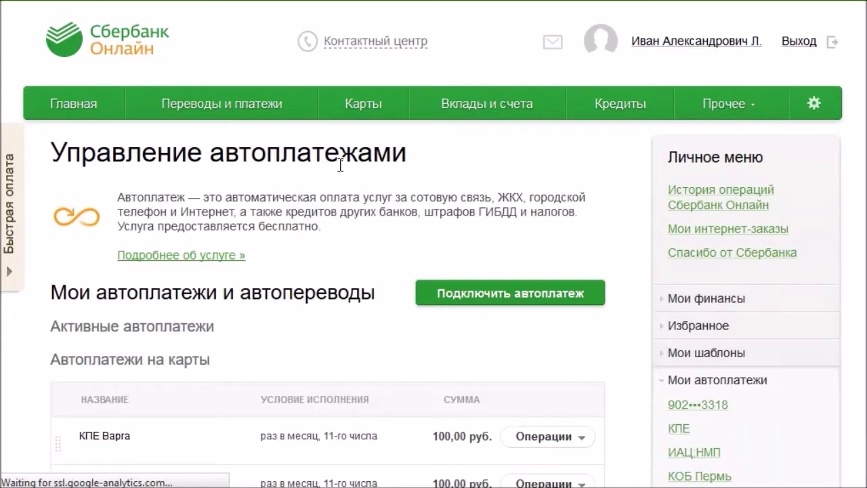
pyautogui.scroll(-5, 341, 166)
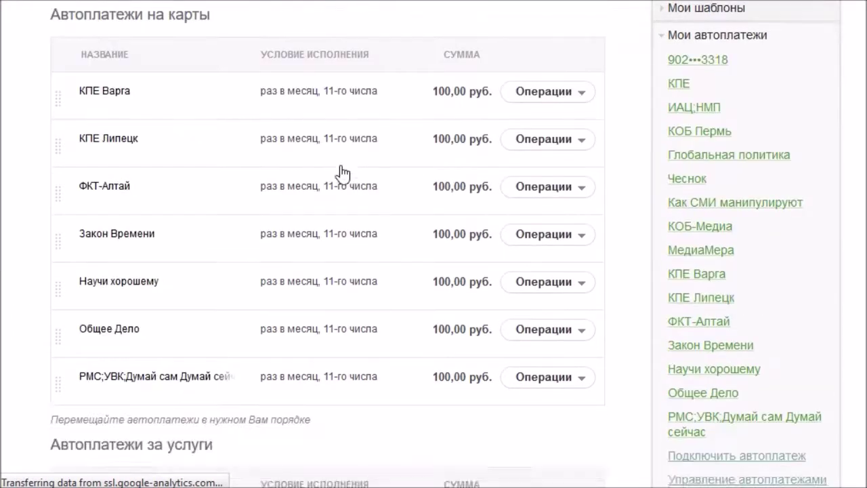
pyautogui.scroll(-2, 342, 174)
pyautogui.scroll(-2, 342, 174)
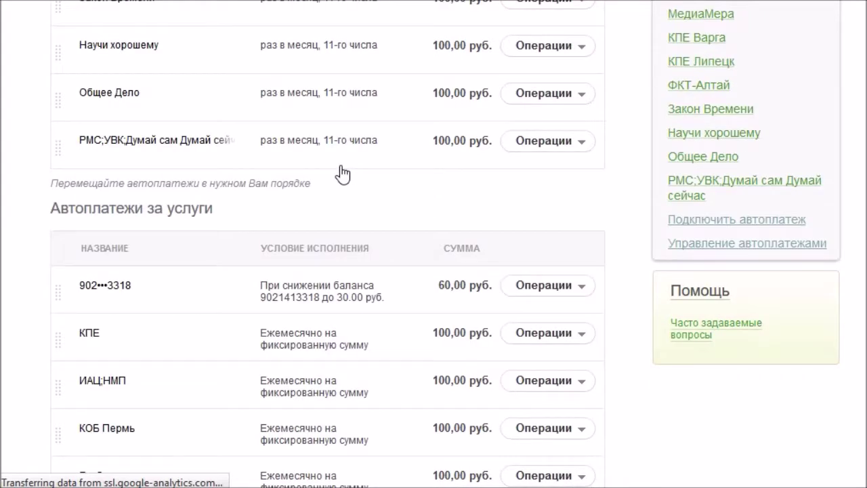
pyautogui.scroll(-4, 342, 174)
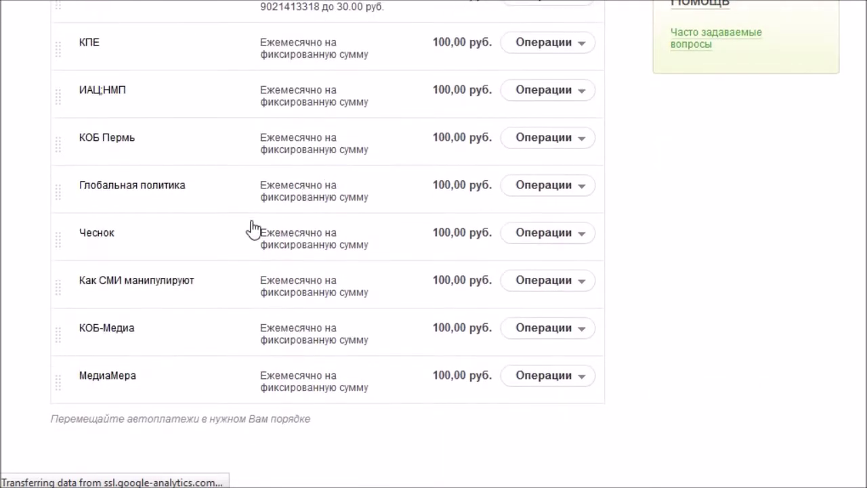
pyautogui.scroll(1, 250, 229)
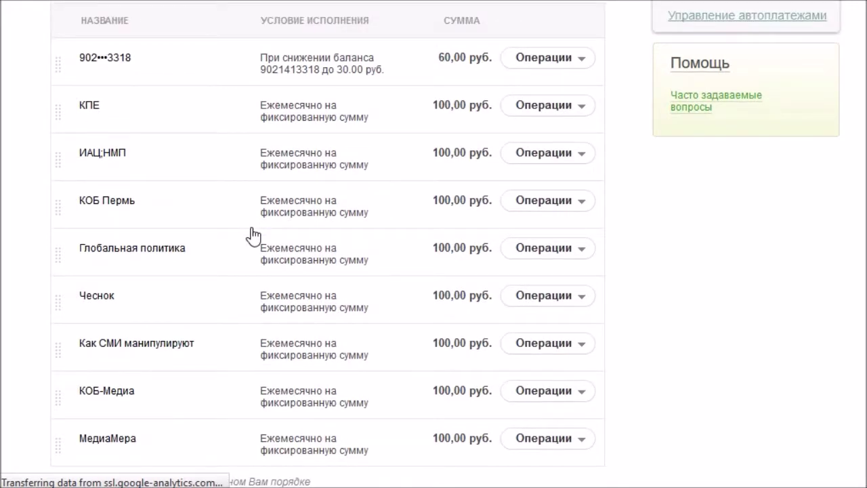
pyautogui.scroll(1, 114, 442)
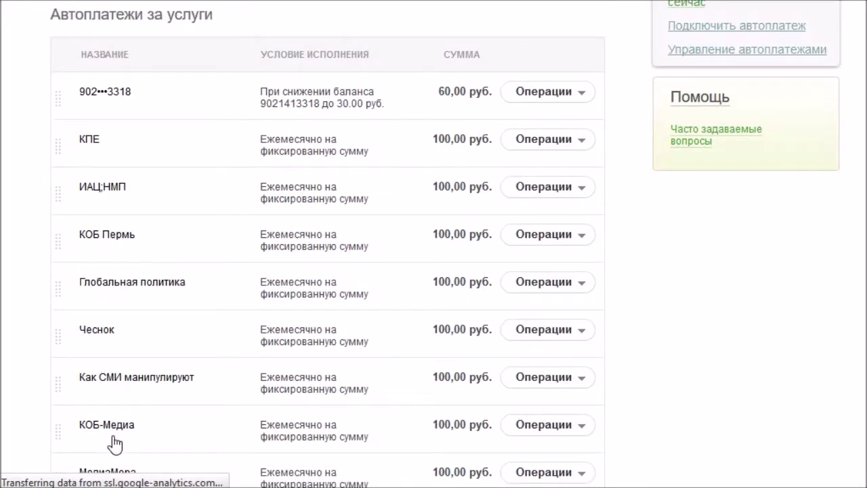
pyautogui.scroll(-3, 117, 440)
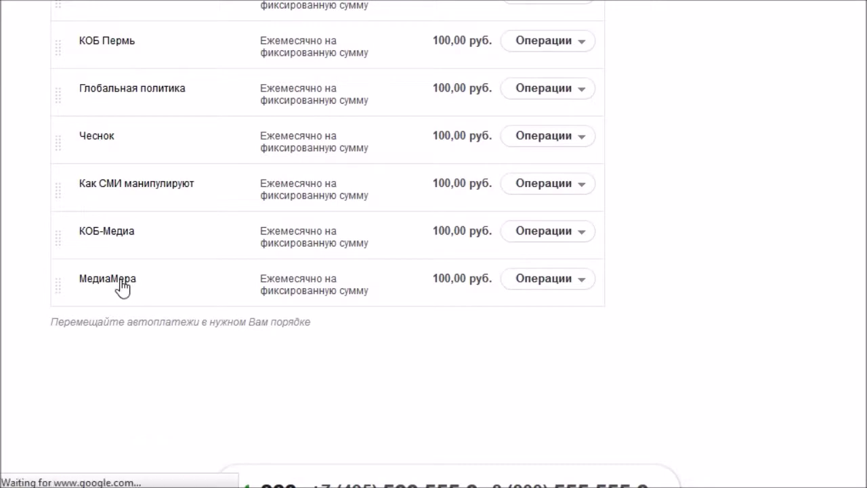
pyautogui.scroll(10, 45, 267)
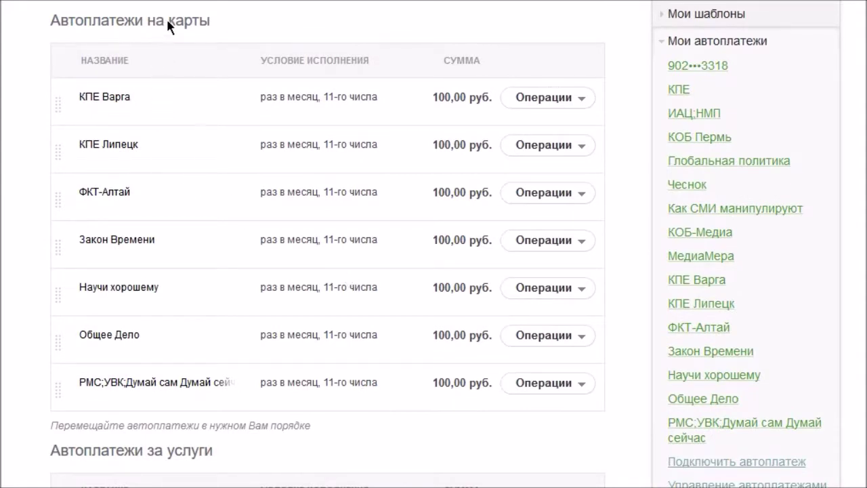
pyautogui.scroll(3, 232, 417)
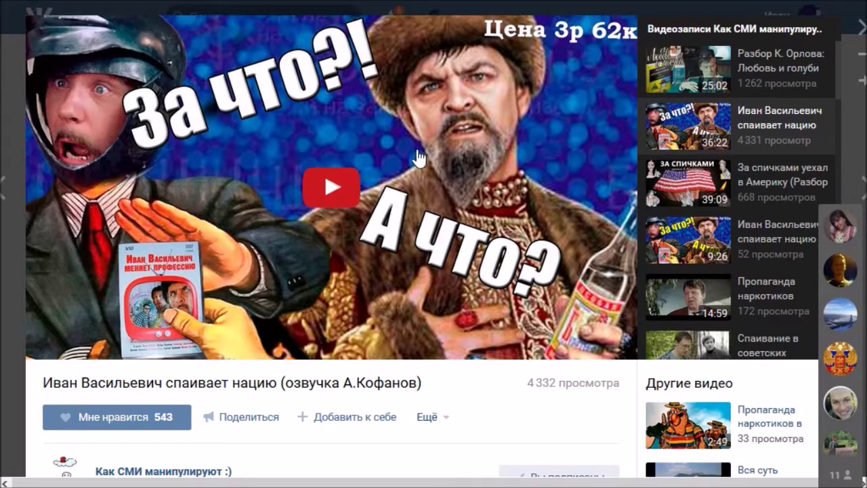
# Open the VK topic about speeding up new videos, closing the video, and follow its donation link.
pyautogui.scroll(-3, 483, 179)
pyautogui.scroll(-2, 494, 167)
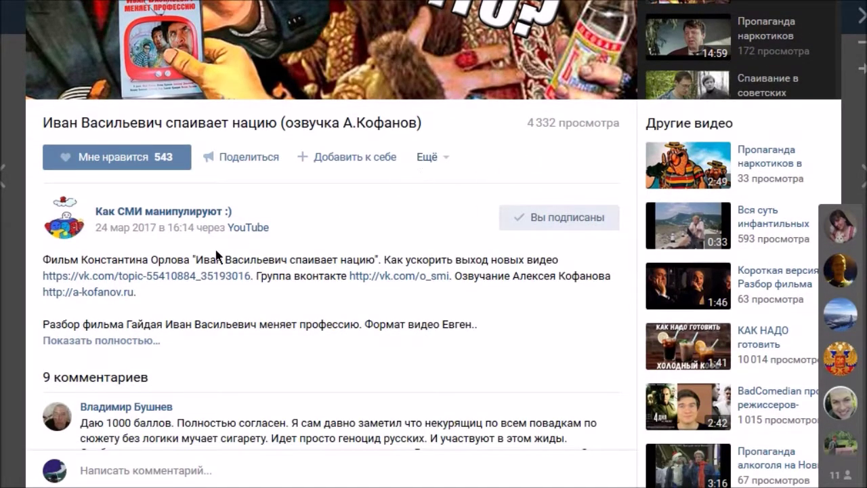
pyautogui.click(208, 278)
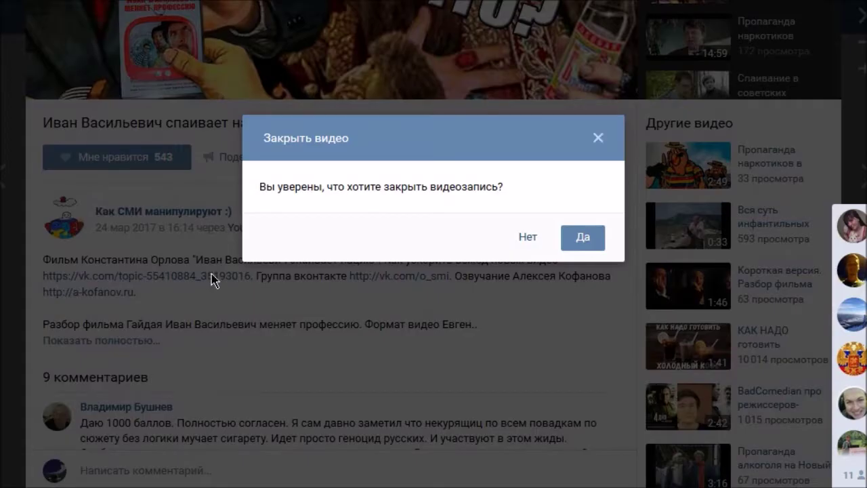
pyautogui.click(582, 241)
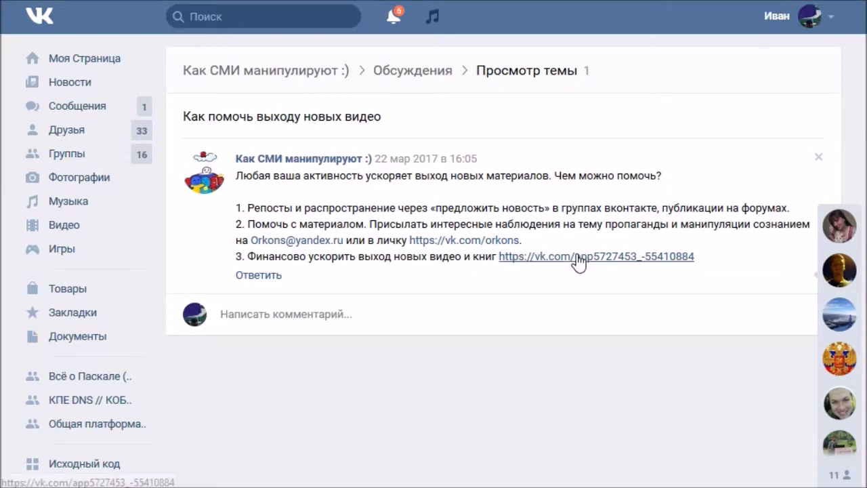
pyautogui.click(576, 257)
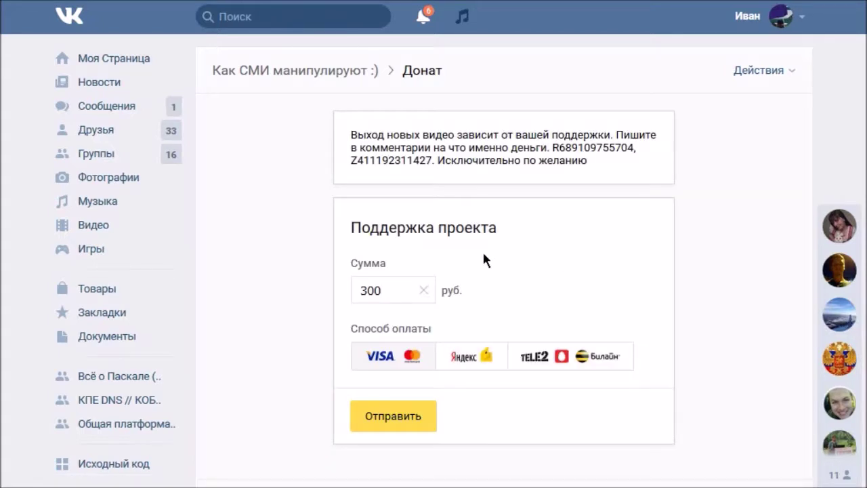
# Send a 100-ruble donation paid by bank card from the Донат page.
pyautogui.moveTo(369, 290); pyautogui.dragTo(360, 289)
pyautogui.write('1')
pyautogui.click(472, 357)
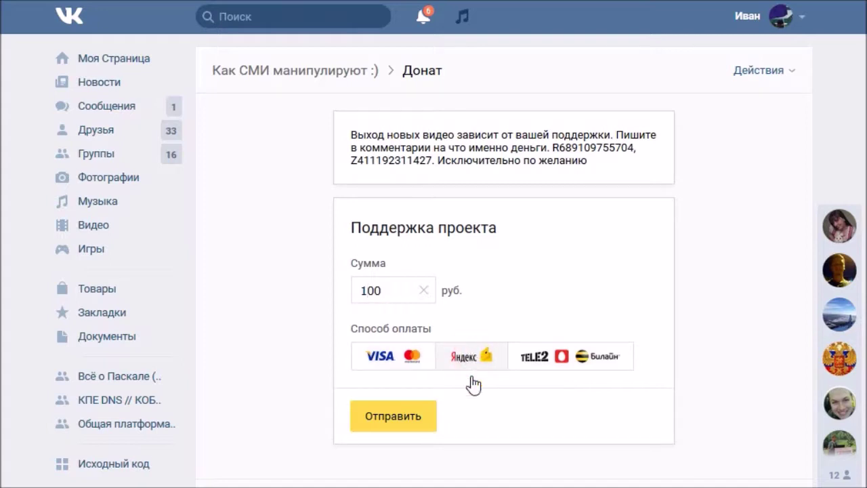
pyautogui.click(377, 360)
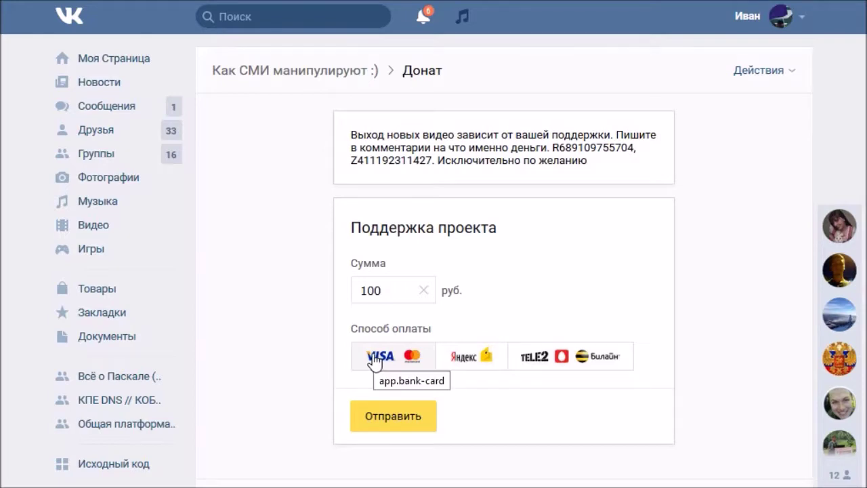
pyautogui.click(375, 359)
pyautogui.click(383, 417)
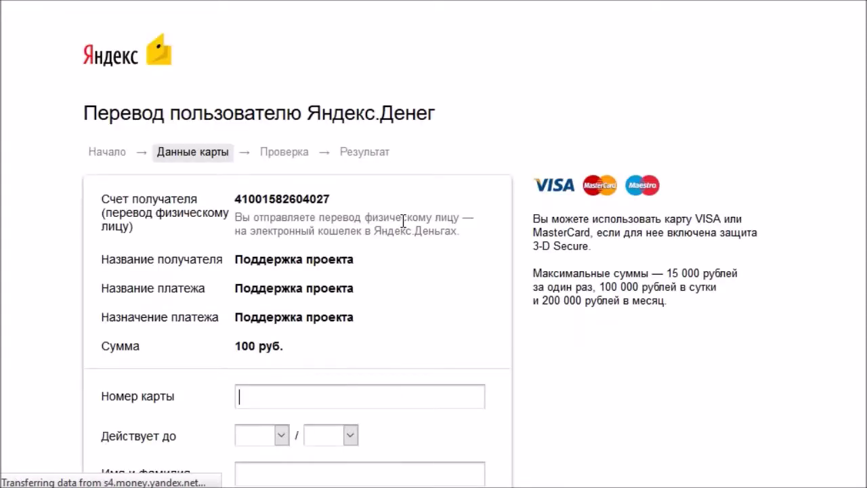
# Copy the Счет получателя wallet number from the Yandex.Money transfer page.
pyautogui.moveTo(339, 200); pyautogui.dragTo(233, 226)
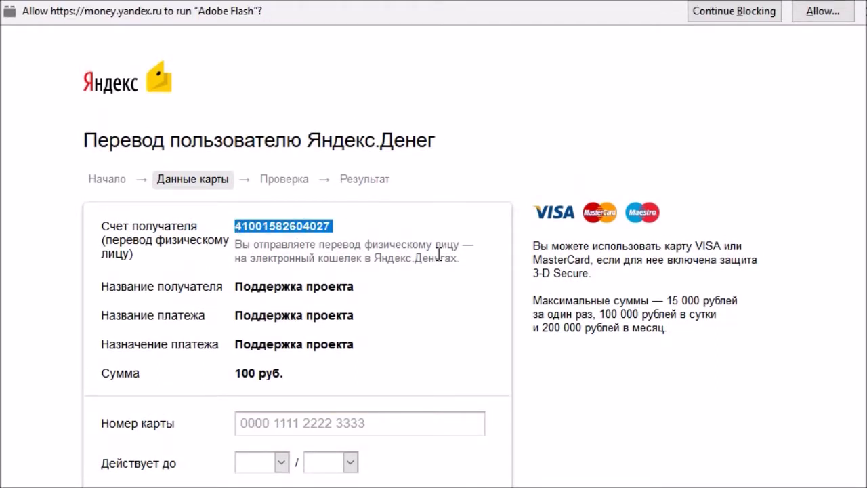
pyautogui.scroll(-2, 504, 225)
pyautogui.scroll(-3, 504, 224)
pyautogui.scroll(2, 507, 229)
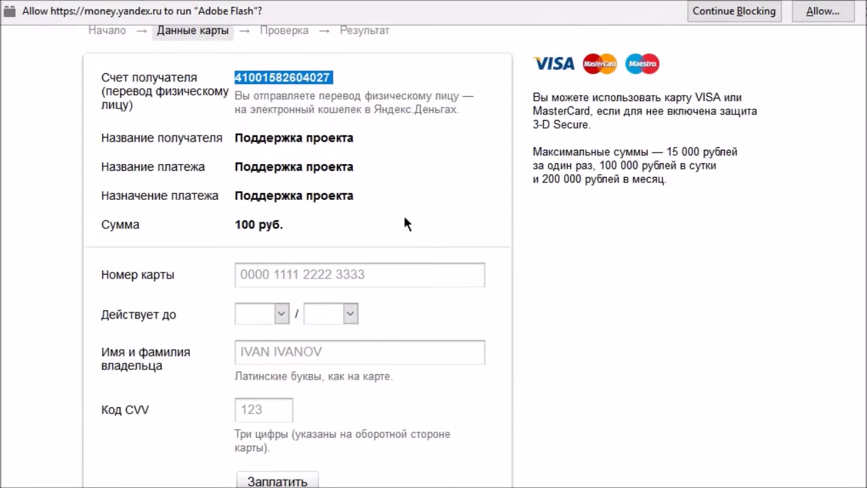
pyautogui.scroll(2, 407, 223)
pyautogui.click(299, 173)
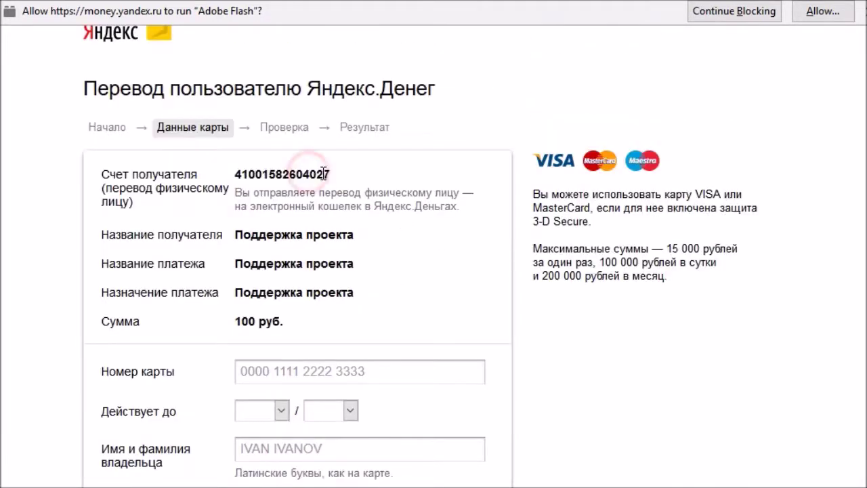
pyautogui.click(330, 174)
pyautogui.moveTo(330, 174); pyautogui.dragTo(235, 174)
pyautogui.rightClick(249, 174)
pyautogui.click(324, 189)
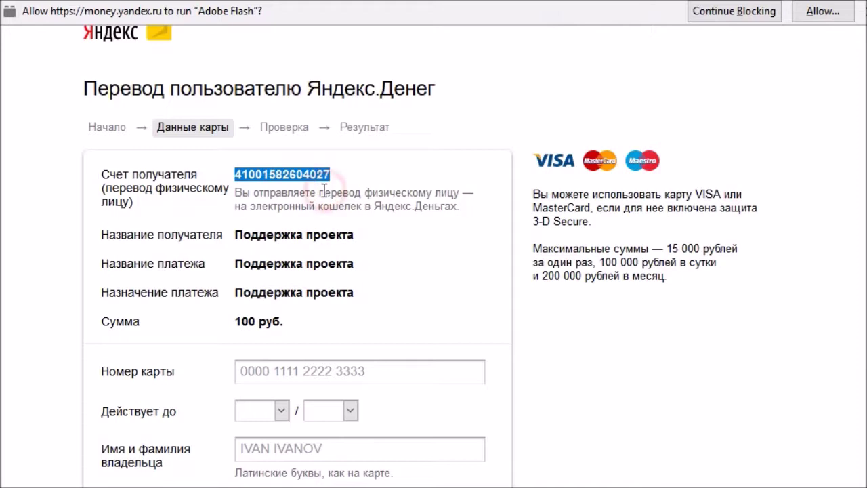